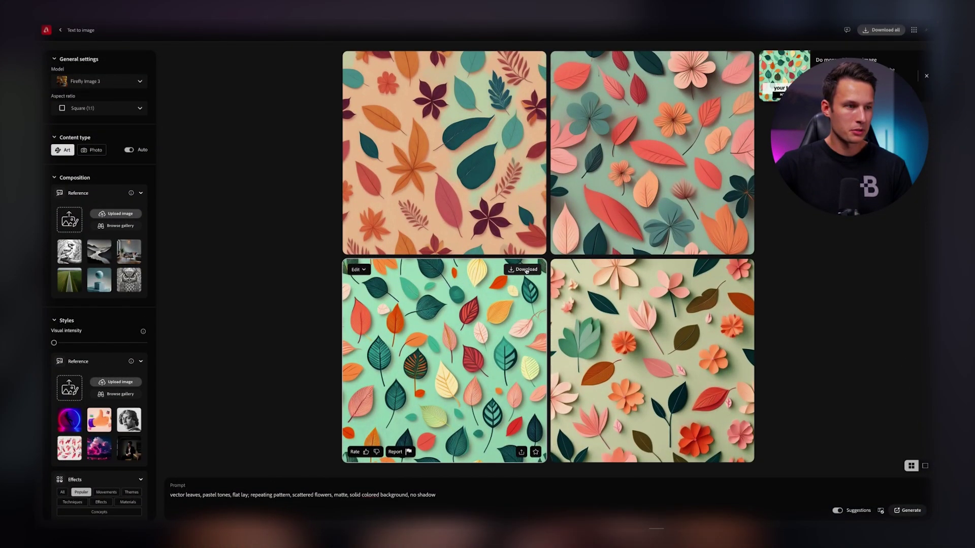
Step: Download the mint-green leaf pattern image and reduce the scale of the leaf pattern fill in Photoshop
left_click(526, 270)
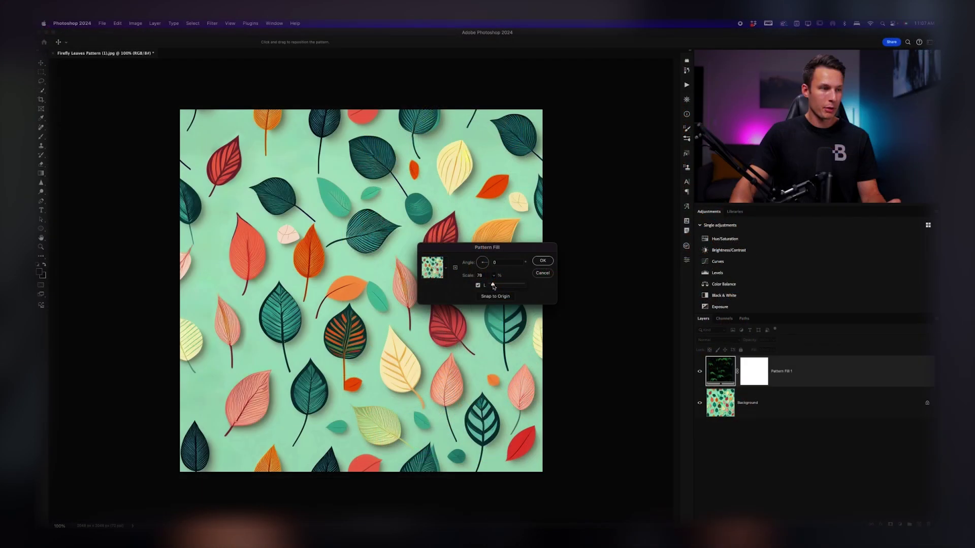
left_click_drag(491, 284, 475, 285)
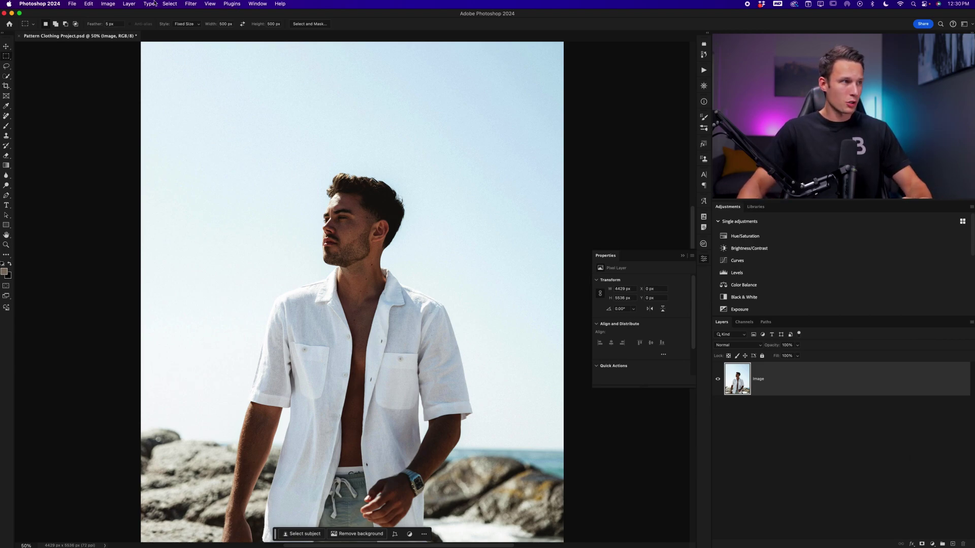
Step: Load the saved shirt selection and add a Hue/Saturation adjustment layer to it with Colorize enabled
left_click(171, 5)
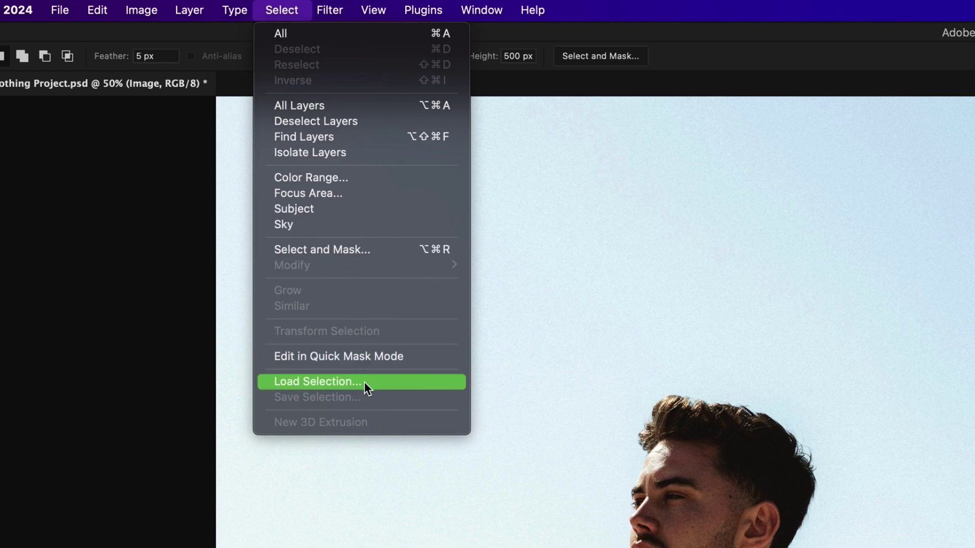
left_click(364, 382)
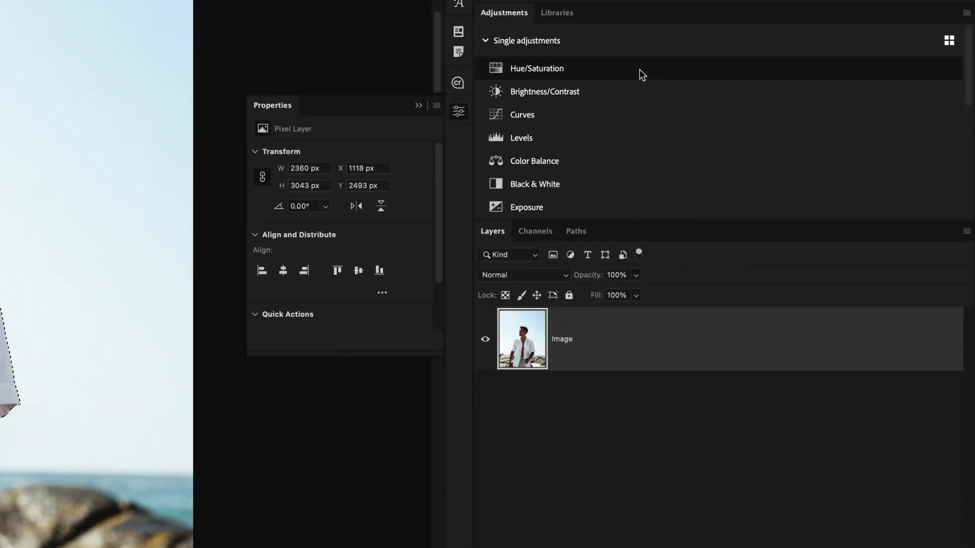
left_click(639, 69)
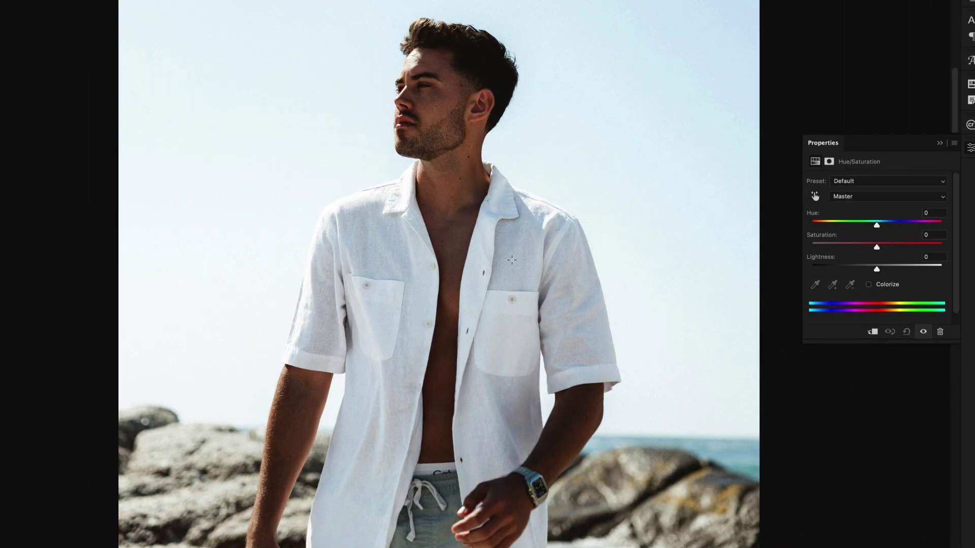
left_click(868, 285)
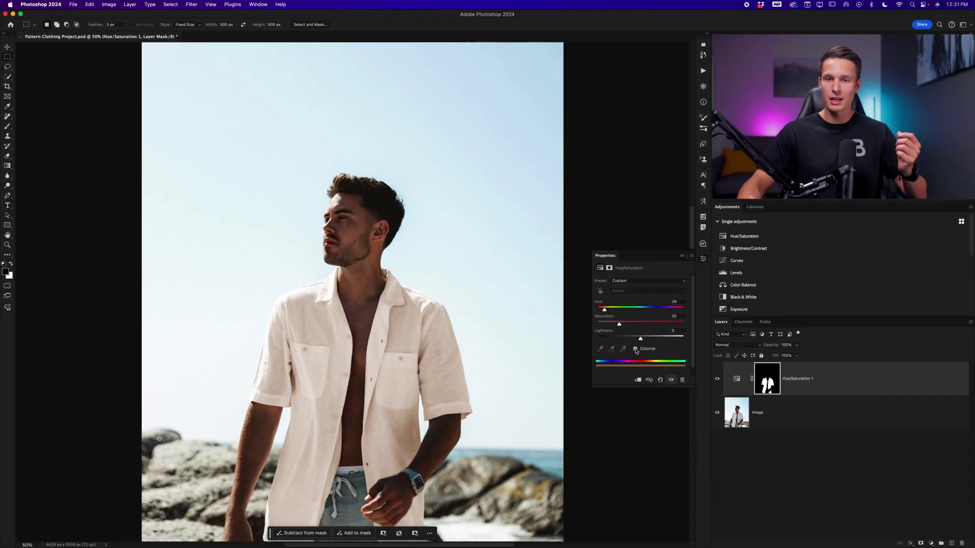
Step: Set the shirt's Hue/Saturation adjustment to hue 190, saturation 10 and lightness -30
left_click_drag(607, 312, 635, 341)
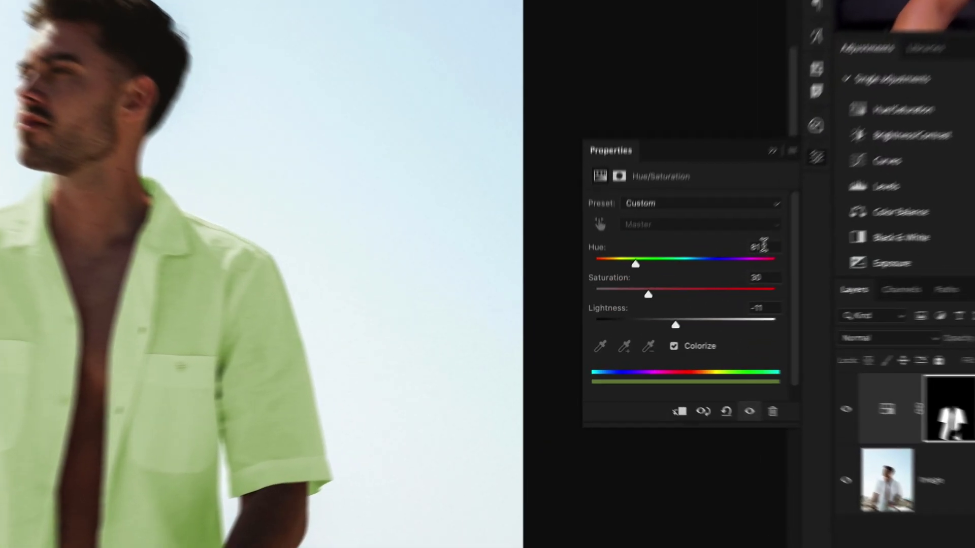
left_click(668, 302)
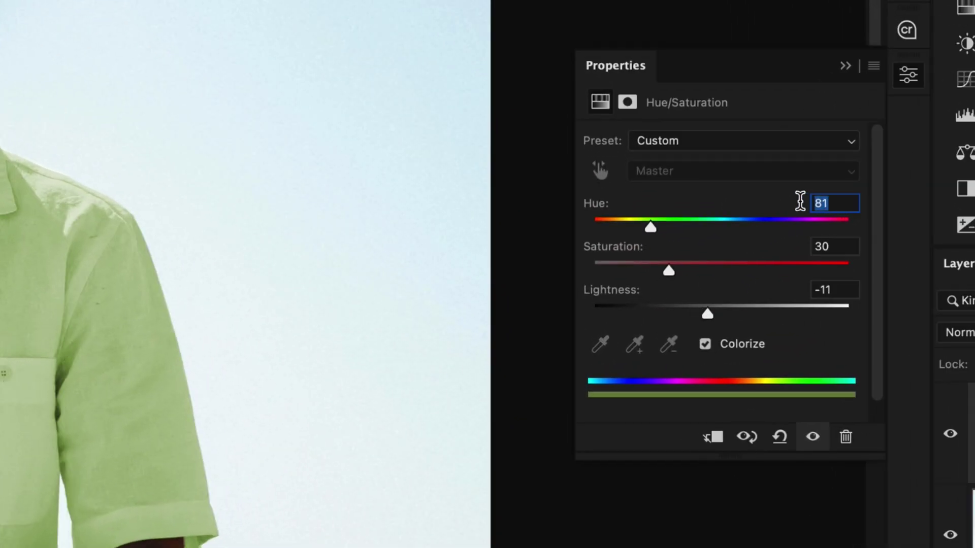
type("190")
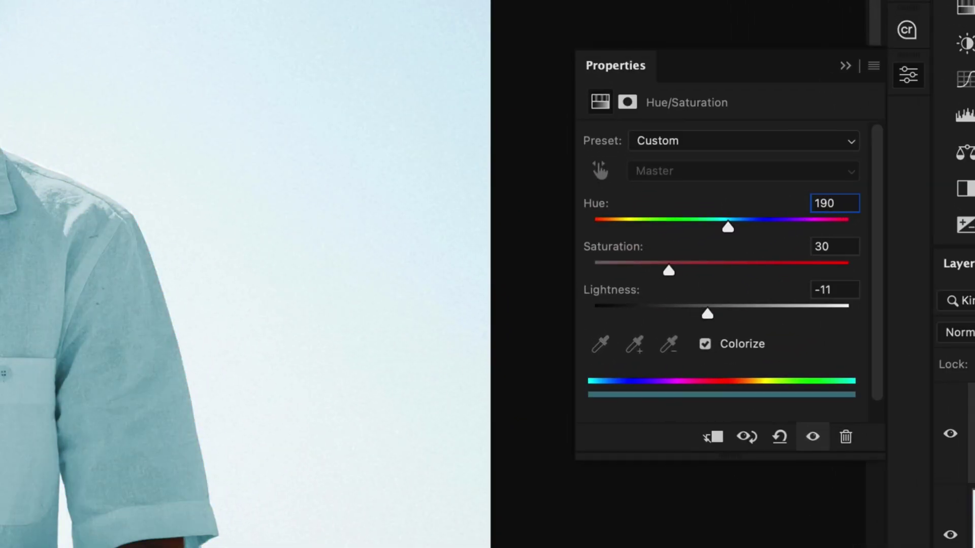
left_click(813, 246)
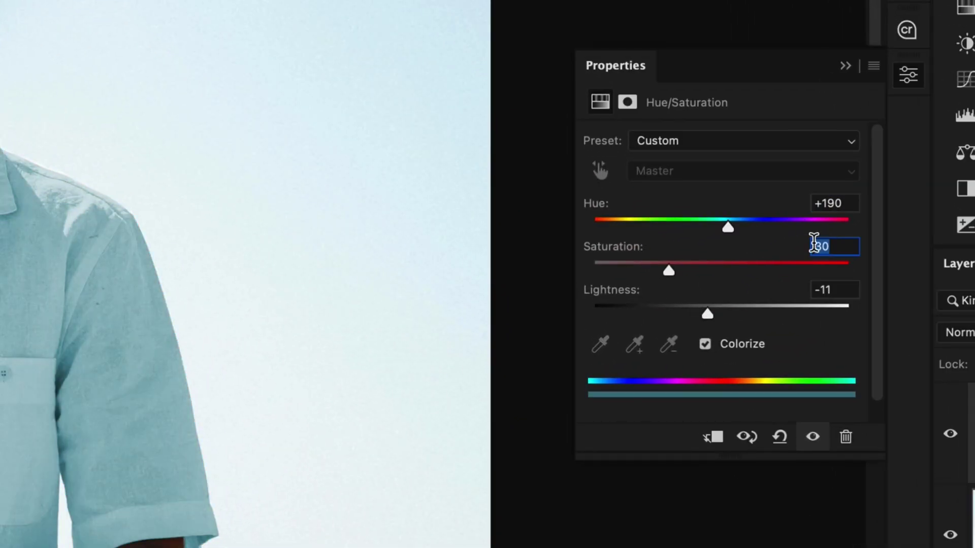
type("10")
left_click(815, 288)
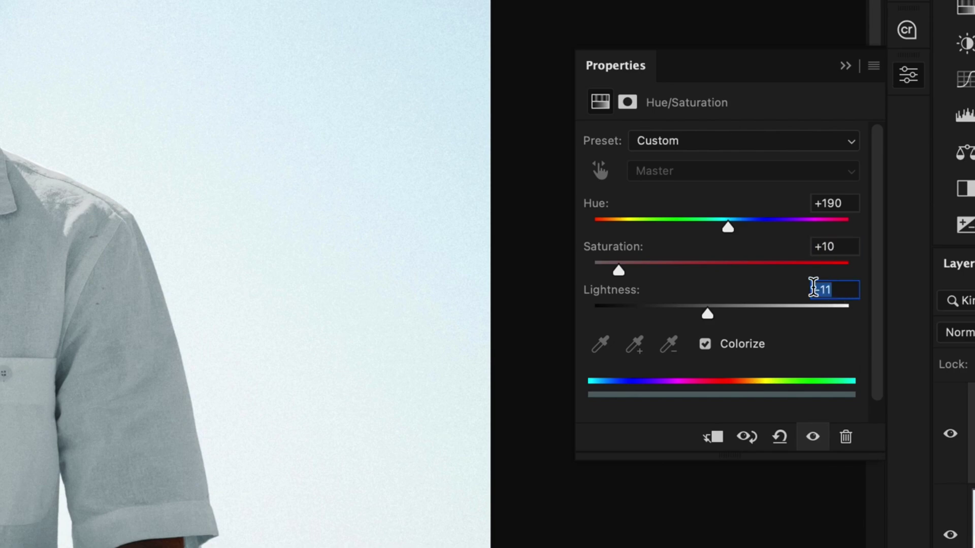
type("-30")
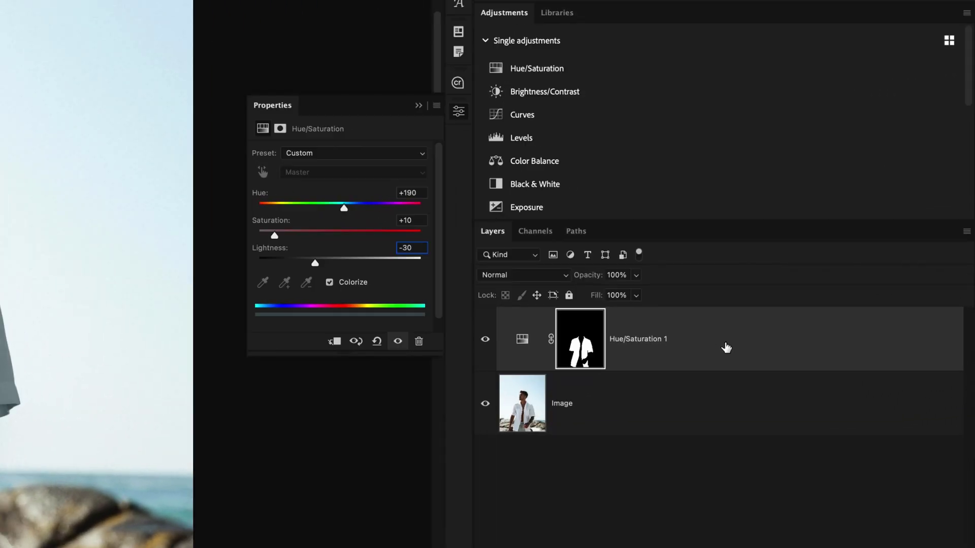
Step: Split the Hue/Saturation layer's underlying-layer Blend If highlights at about 165/255 and compare the shirt with the adjustment hidden and shown
double_click(726, 347)
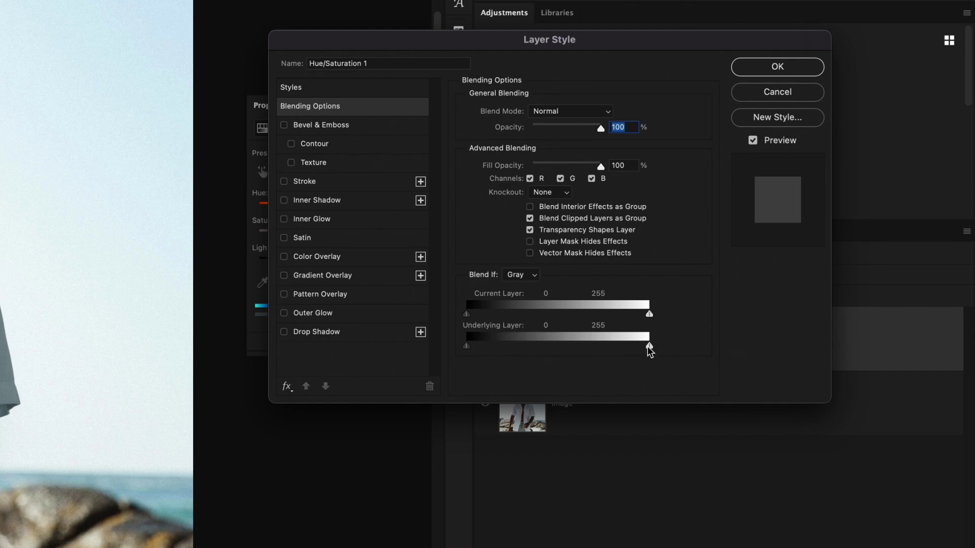
mouse_move(649, 347)
left_mouse_down()
mouse_move(633, 347)
mouse_move(644, 346)
left_mouse_up()
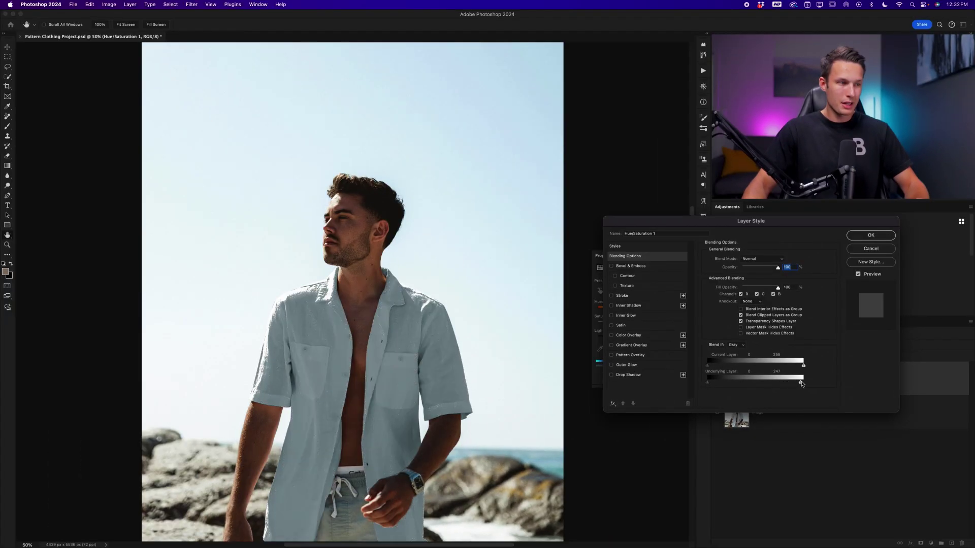
mouse_move(801, 384)
left_mouse_down()
mouse_move(772, 384)
mouse_move(806, 385)
left_mouse_up()
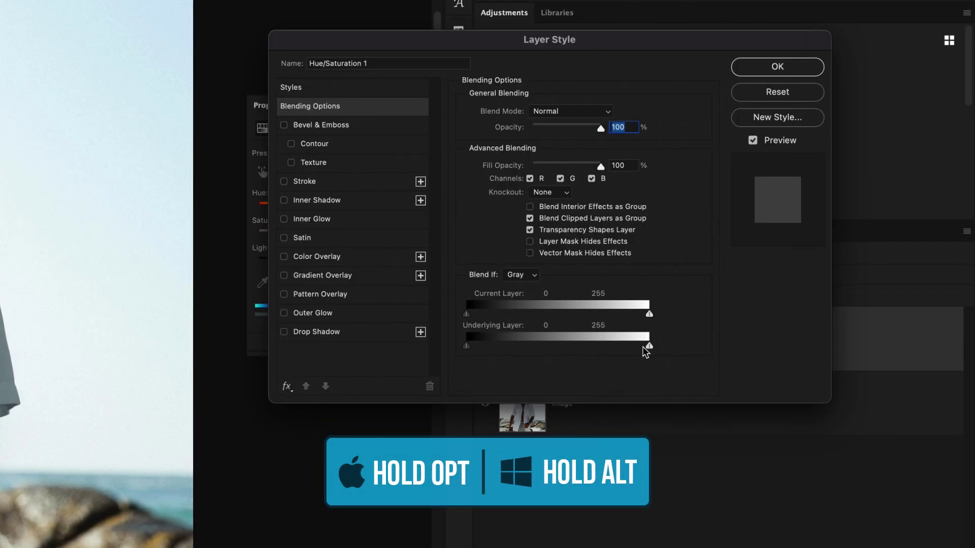
left_click_drag(642, 346, 640, 346)
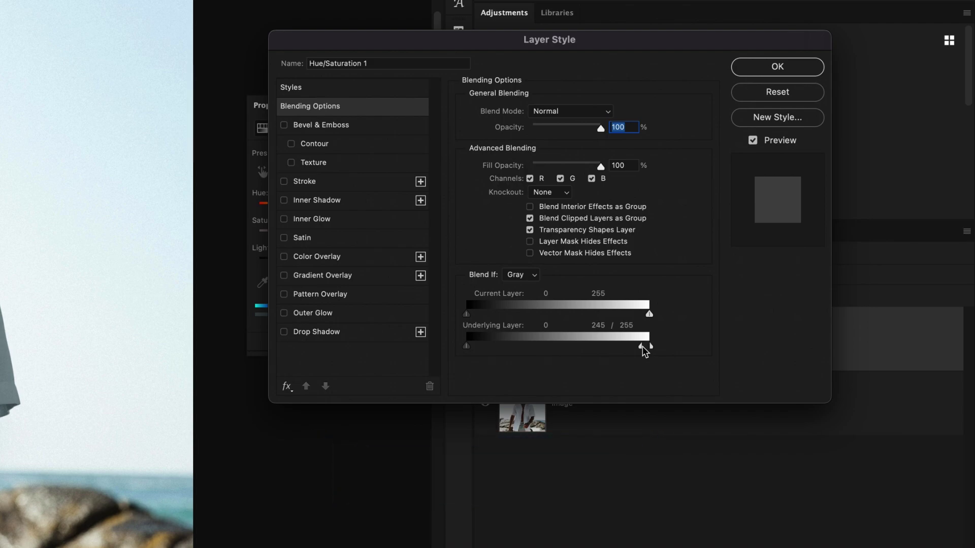
left_click_drag(642, 347, 604, 346)
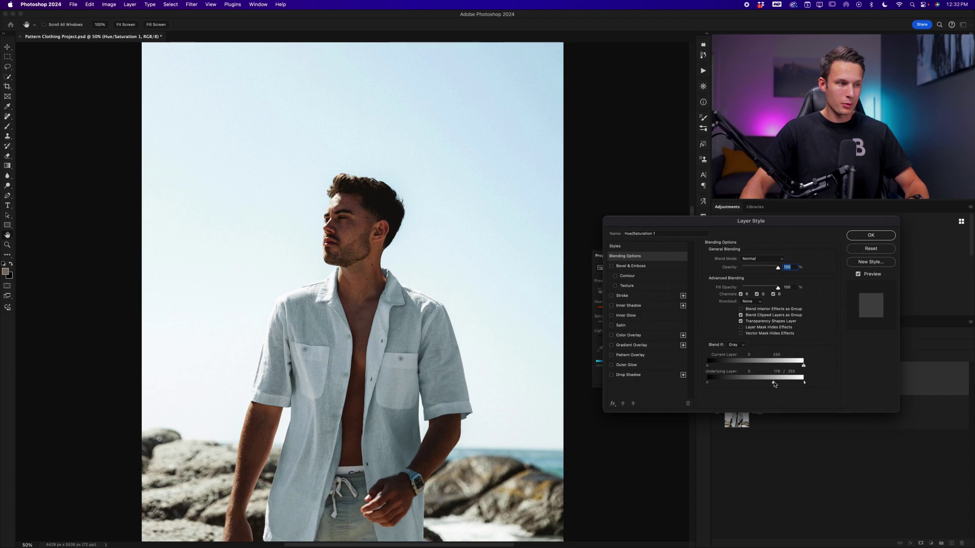
left_click_drag(774, 385, 770, 384)
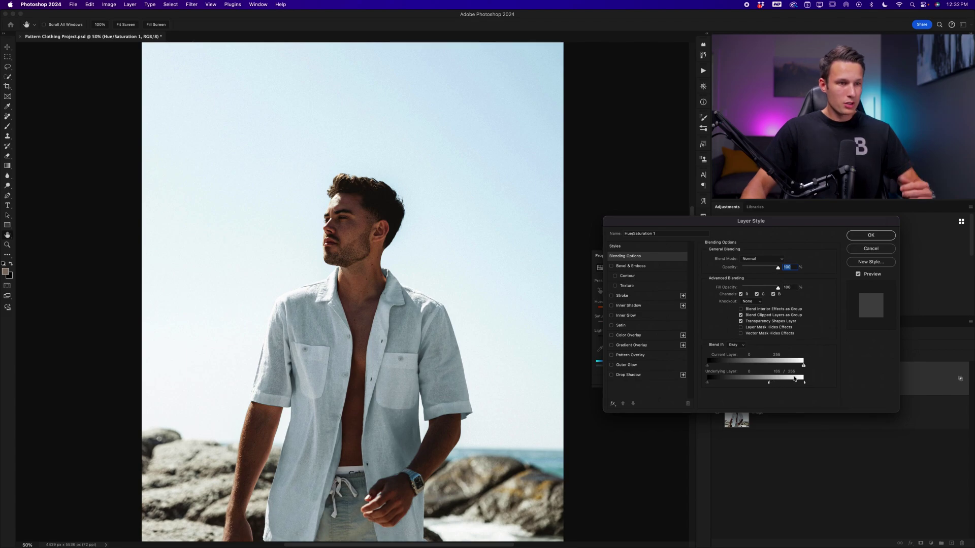
left_click(871, 235)
left_click(718, 380)
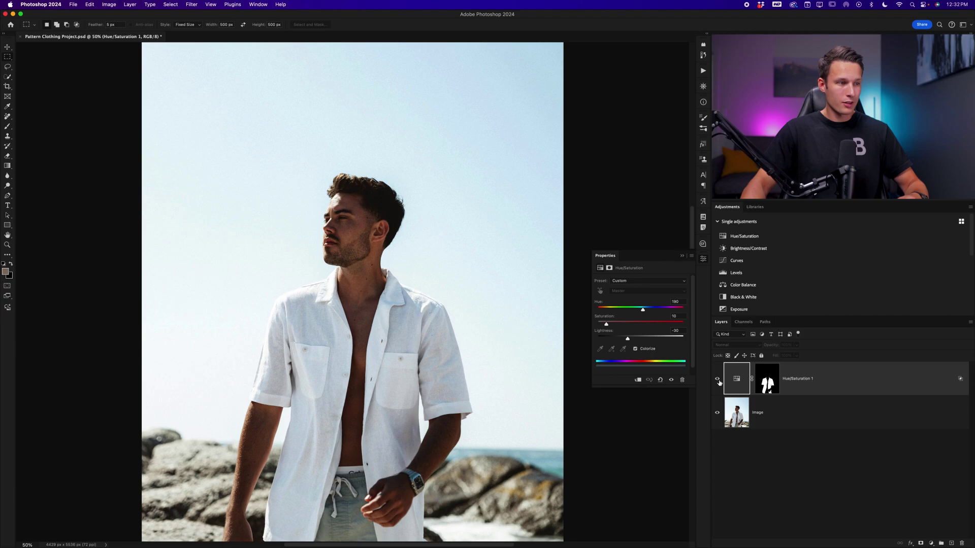
left_click(717, 379)
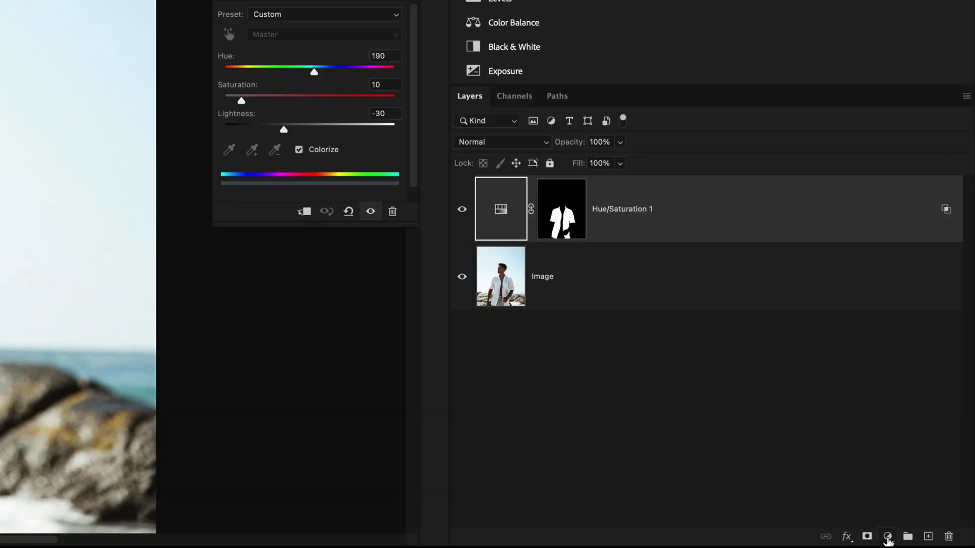
Step: Add a Solid Color fill layer above the Hue/Saturation layer using hex color 406258
left_click(888, 539)
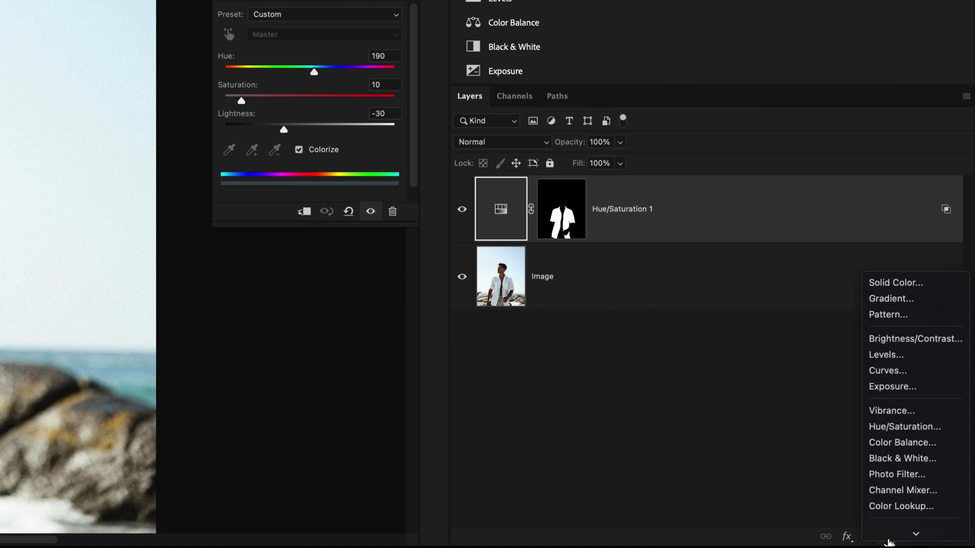
left_click(895, 219)
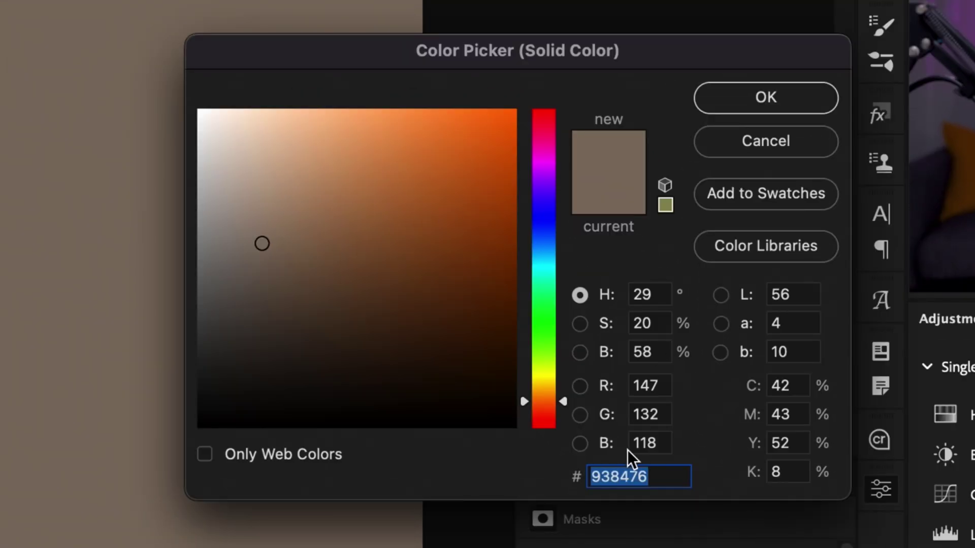
type("406258")
left_click_drag(662, 474, 583, 490)
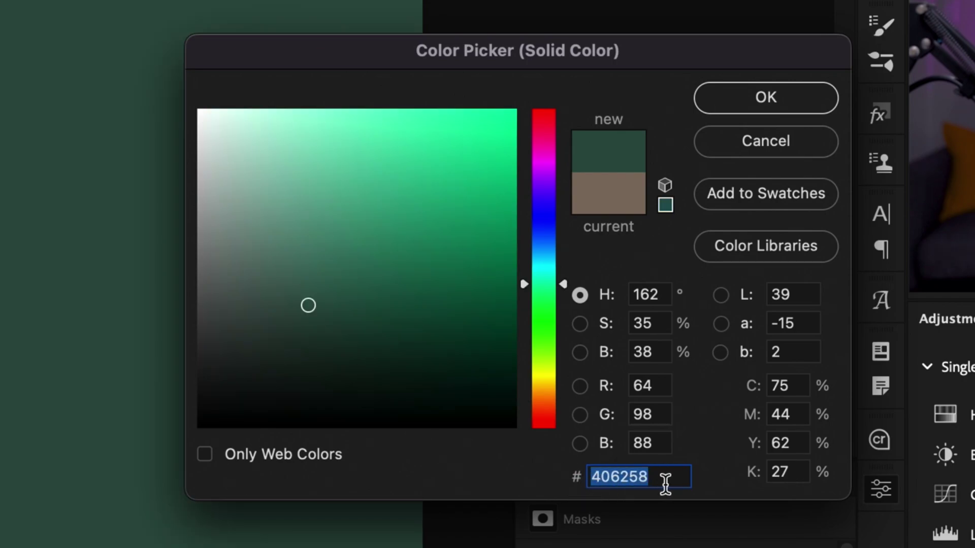
left_click(812, 96)
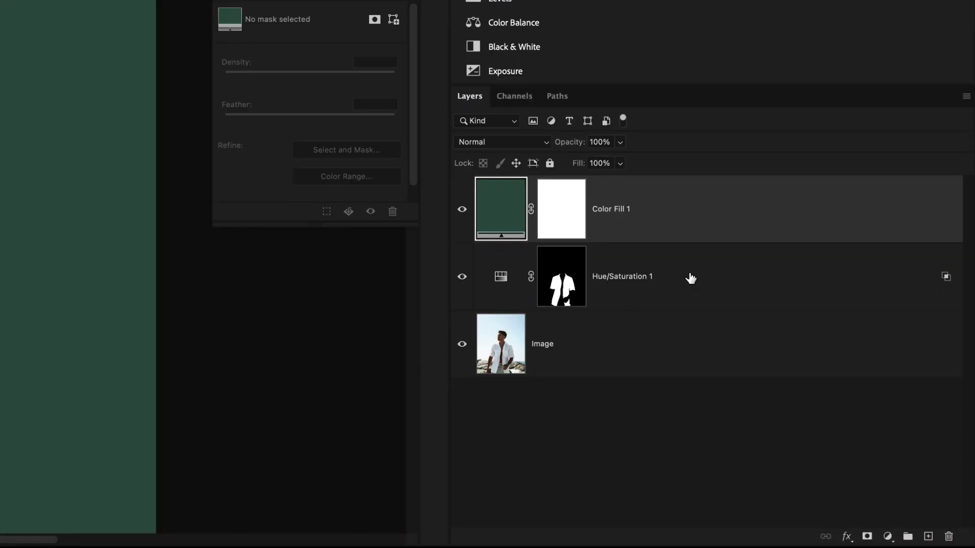
Step: Group the color fill and Hue/Saturation layers and copy the shirt mask onto the group
left_click(690, 277, "shift")
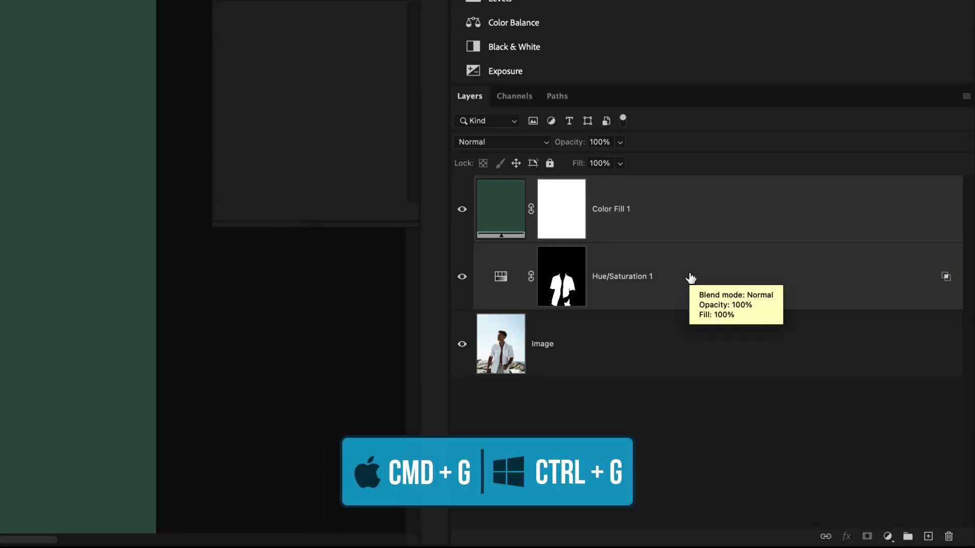
key("super+g")
left_click(478, 186)
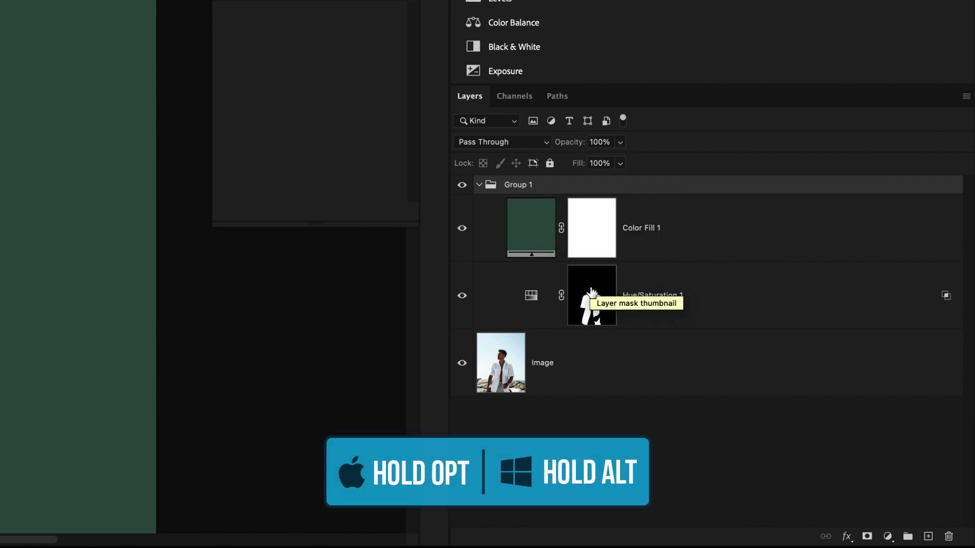
left_click_drag(591, 290, 540, 191)
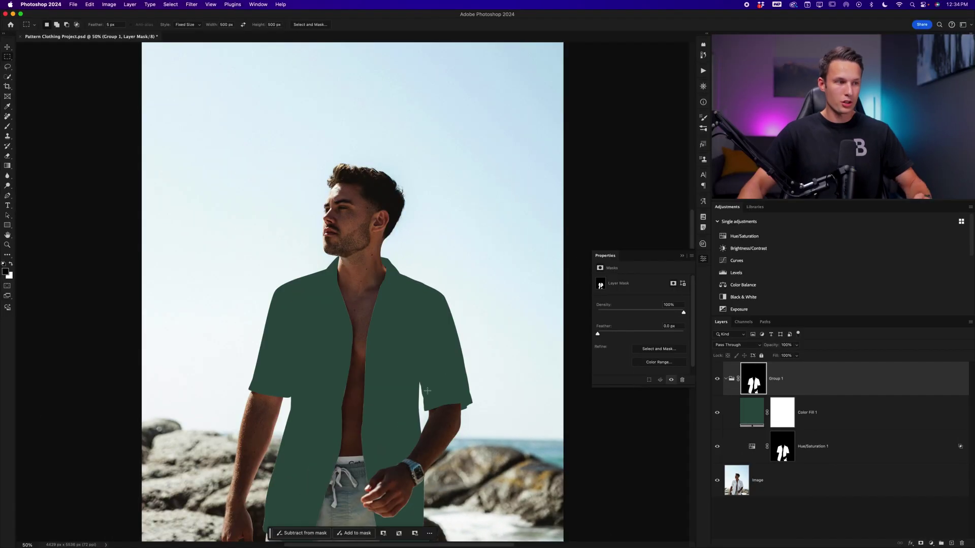
Step: Set the blend mode of the green color fill layer to Multiply
left_click(870, 413)
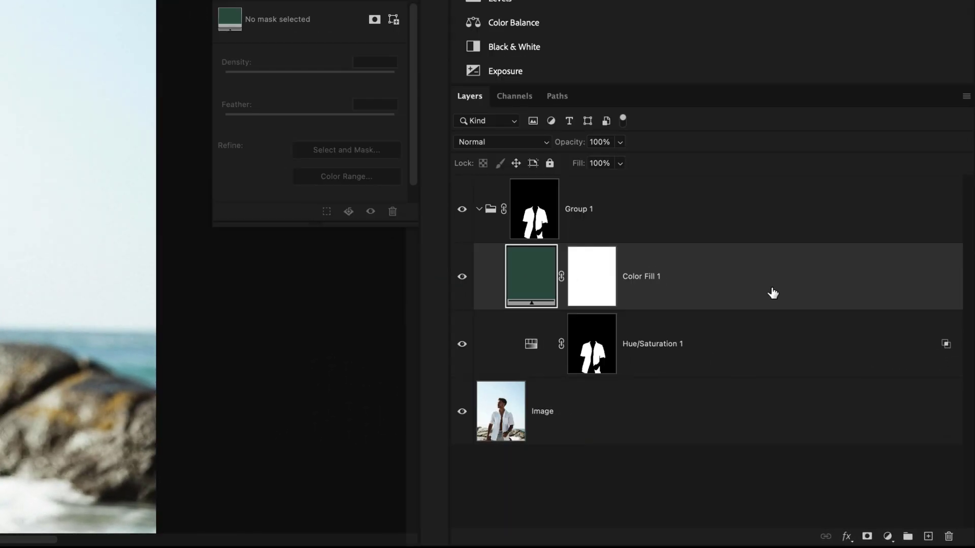
left_click(504, 142)
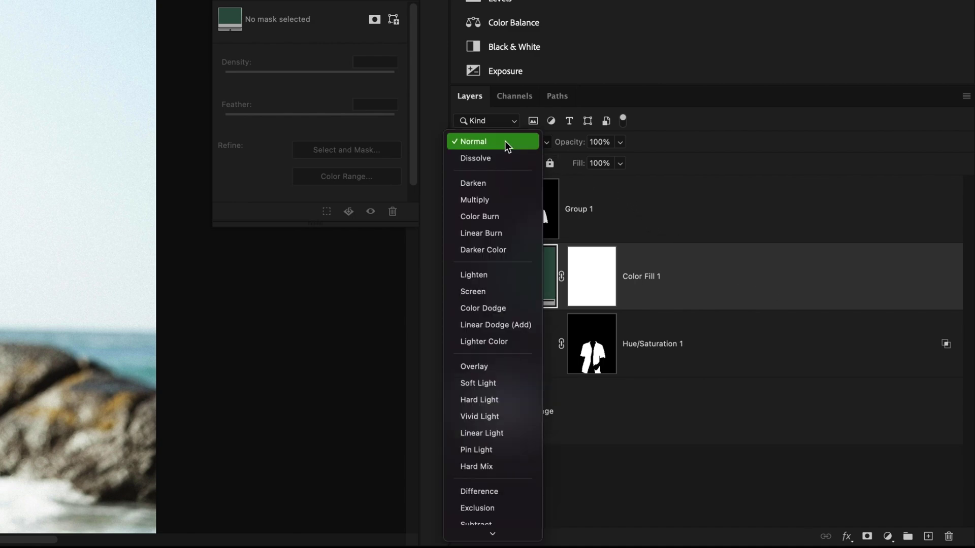
left_click(504, 198)
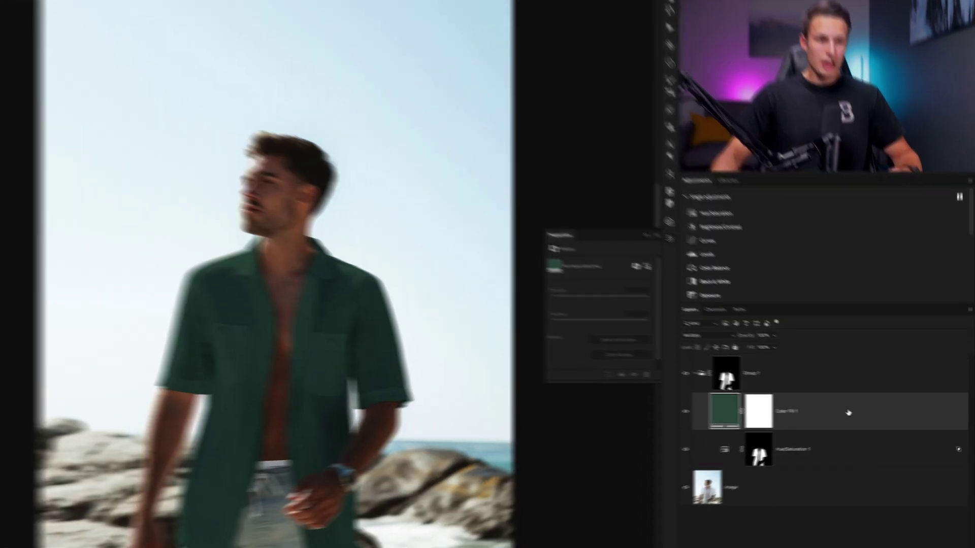
Step: Split the green color fill layer's underlying-layer Blend If highlights at 75/255 and check the fabric texture up close
double_click(857, 413)
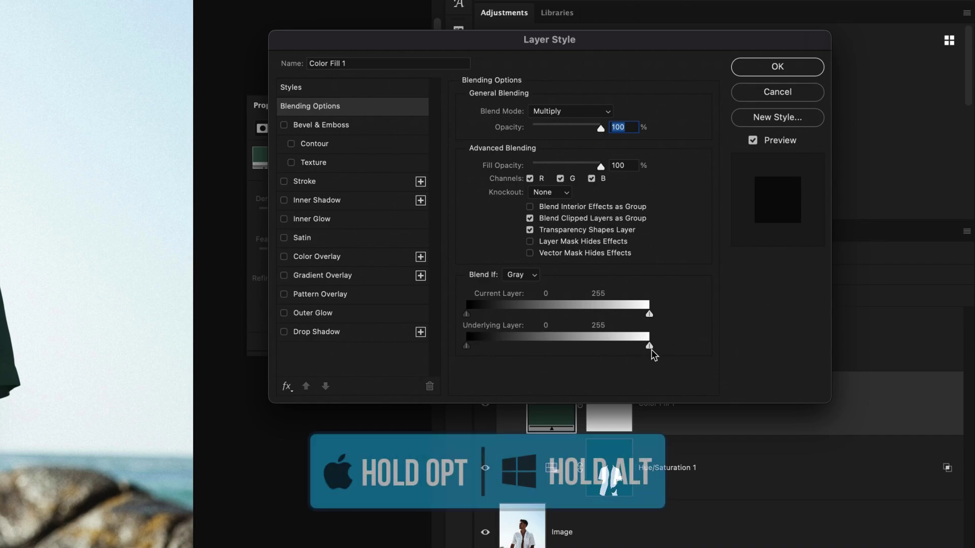
key("alt")
left_click_drag(643, 347, 623, 349)
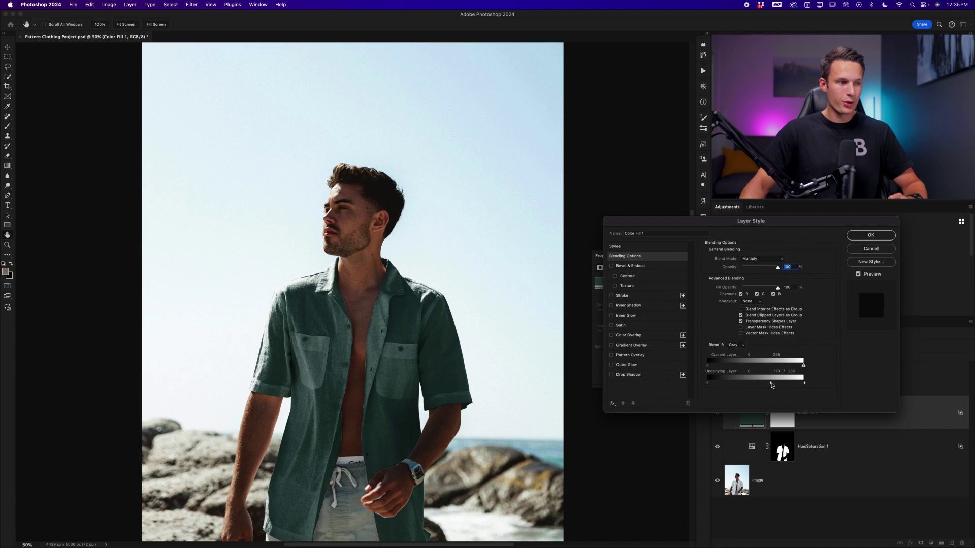
left_click_drag(771, 385, 747, 385)
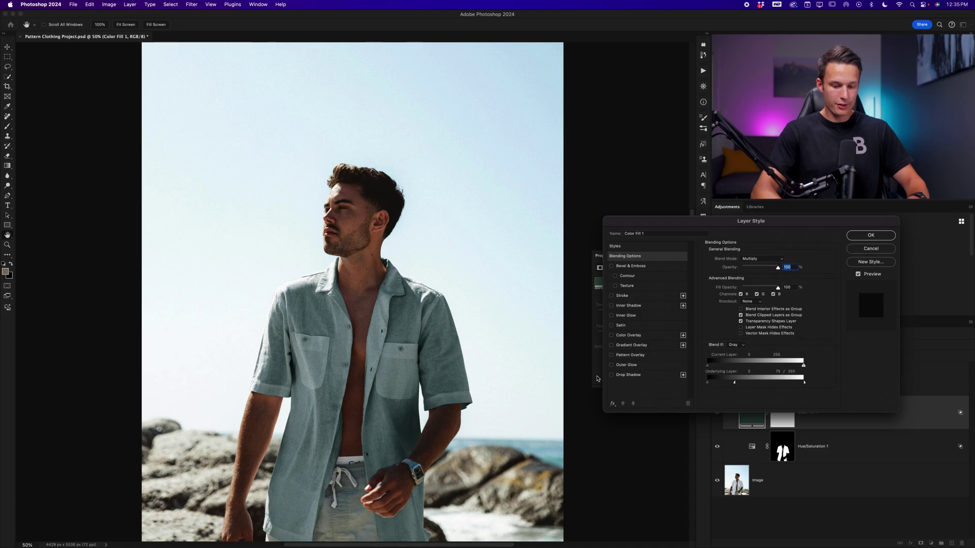
key("super+plus")
key("super+plus")
key("super+plus")
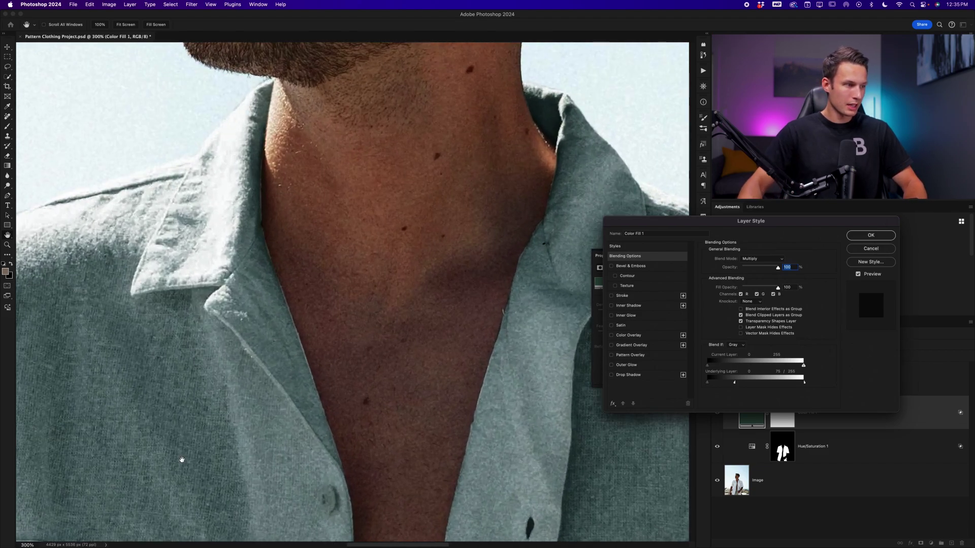
key("super+plus")
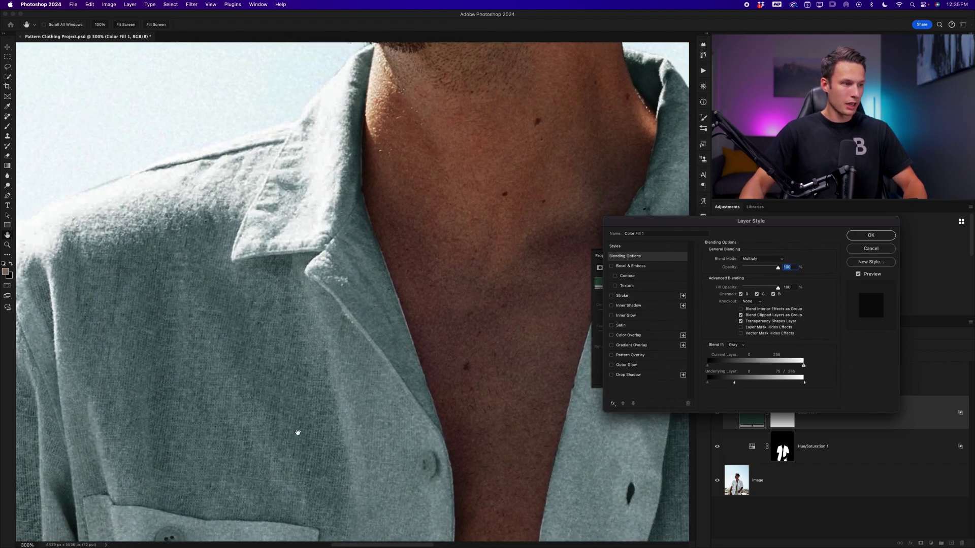
scroll(297, 431, "down", 8)
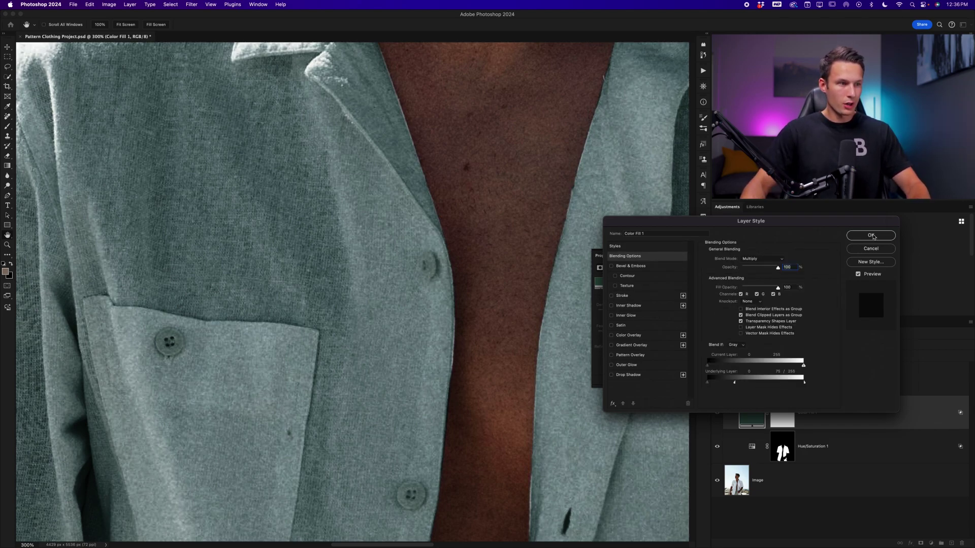
left_click(870, 235)
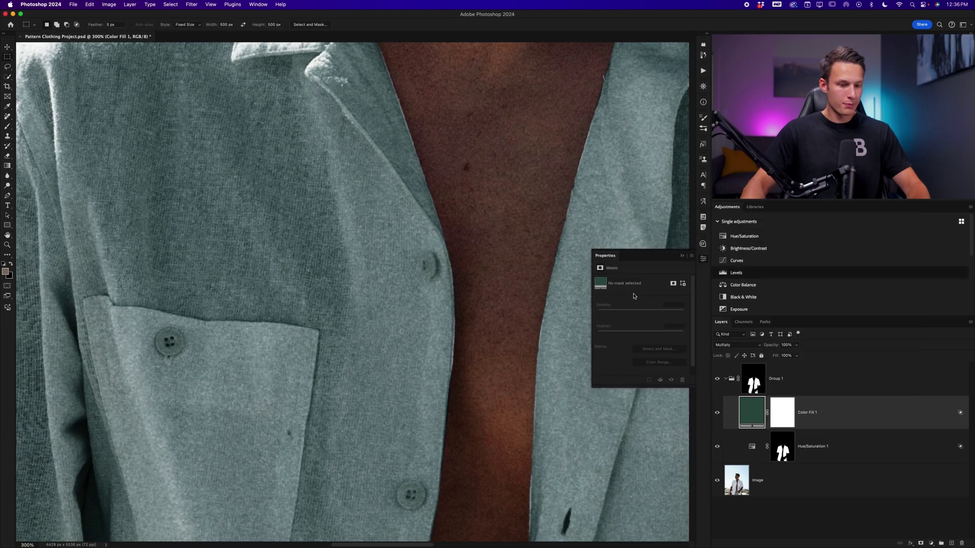
Step: Compare the whole shirt with the Hue/Saturation and green color fill layers hidden and shown
key("super+0")
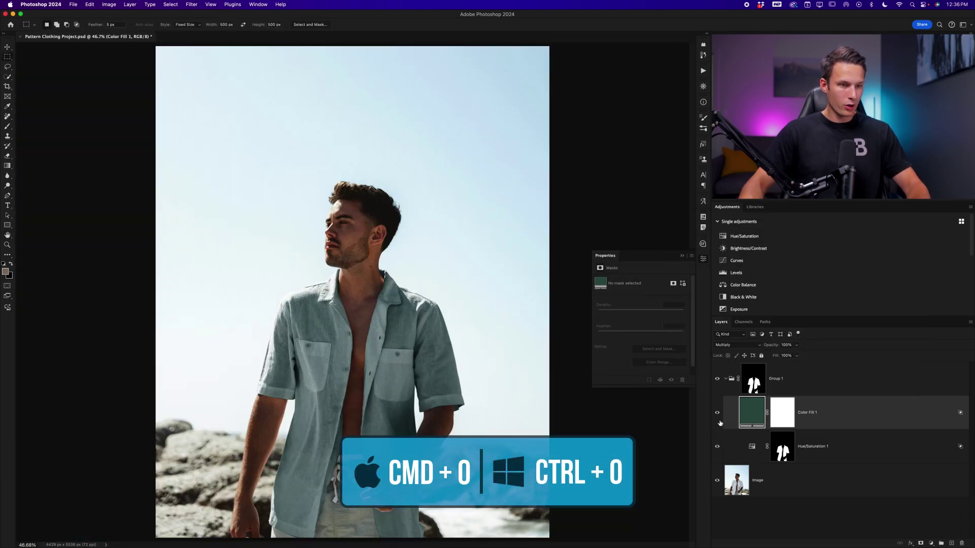
left_click(717, 446)
left_click(717, 447)
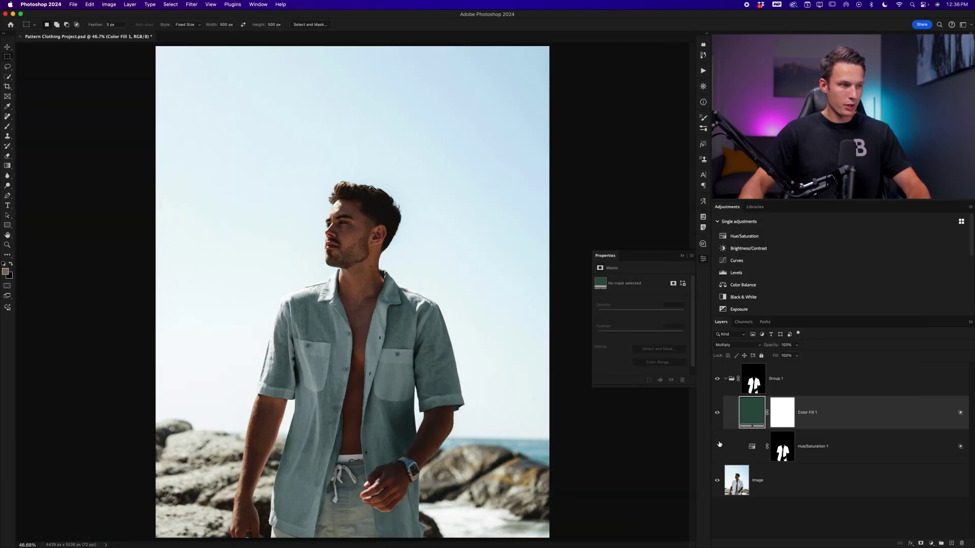
left_click(719, 446)
left_click(718, 414)
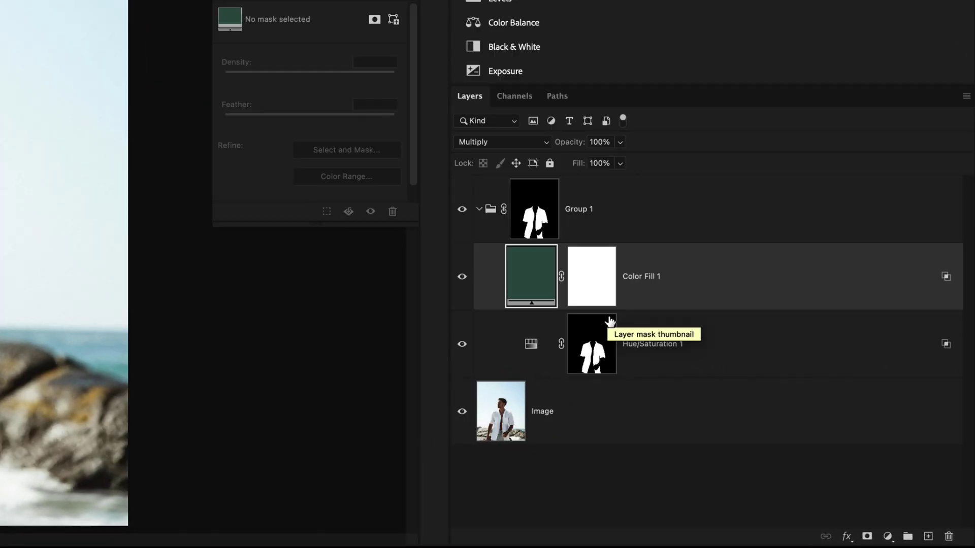
Step: Group the green color fill and Hue/Saturation layers inside Group 1 and name the new group Shirt Coloring
left_click(706, 344)
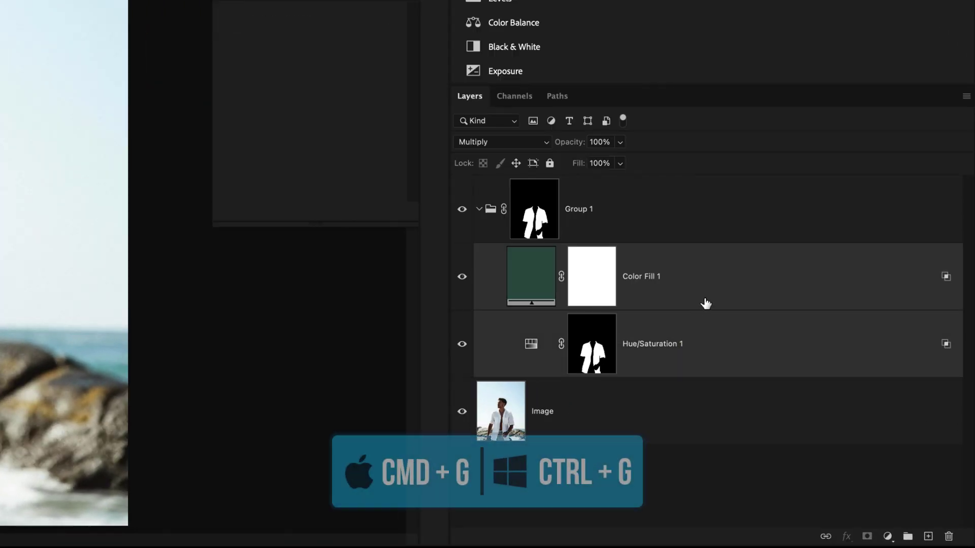
key("ctrl+g")
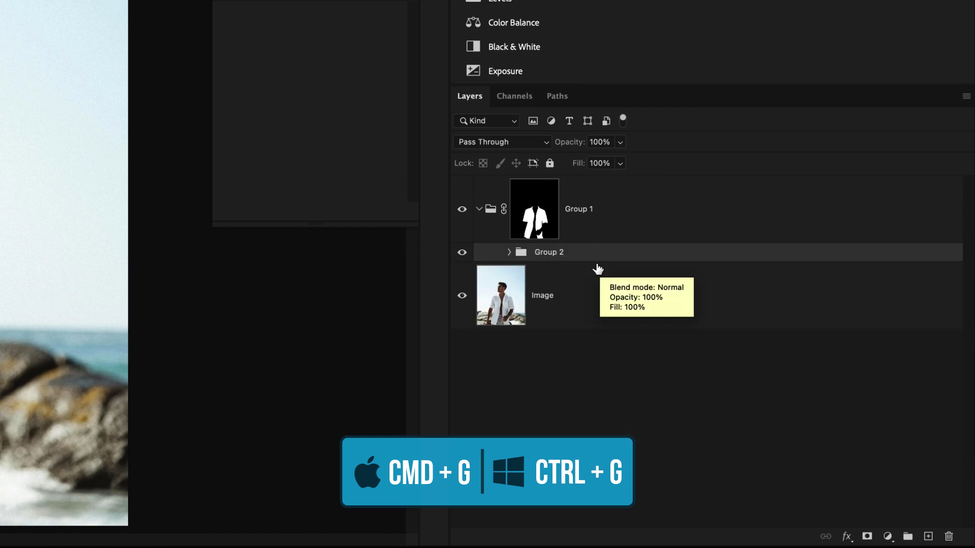
double_click(548, 253)
type("Shirt Coloring")
key("Return")
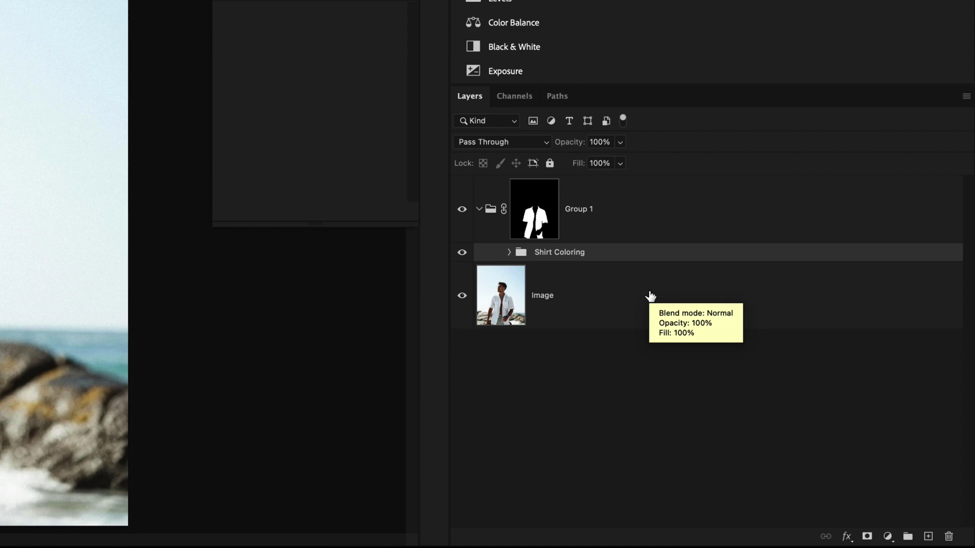
Step: Add a Pattern fill layer above the Shirt Coloring group using the transparent line-art leaf pattern
left_click(888, 537)
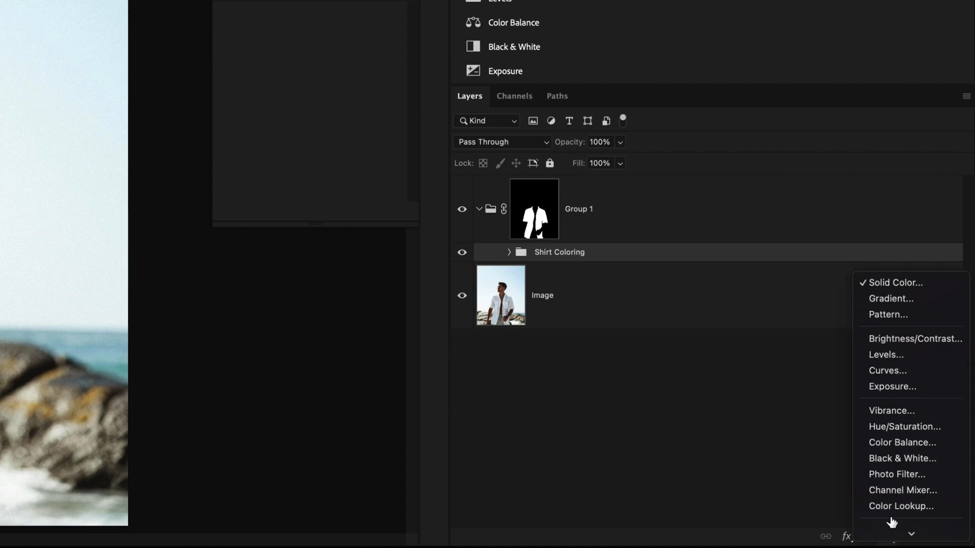
left_click(897, 315)
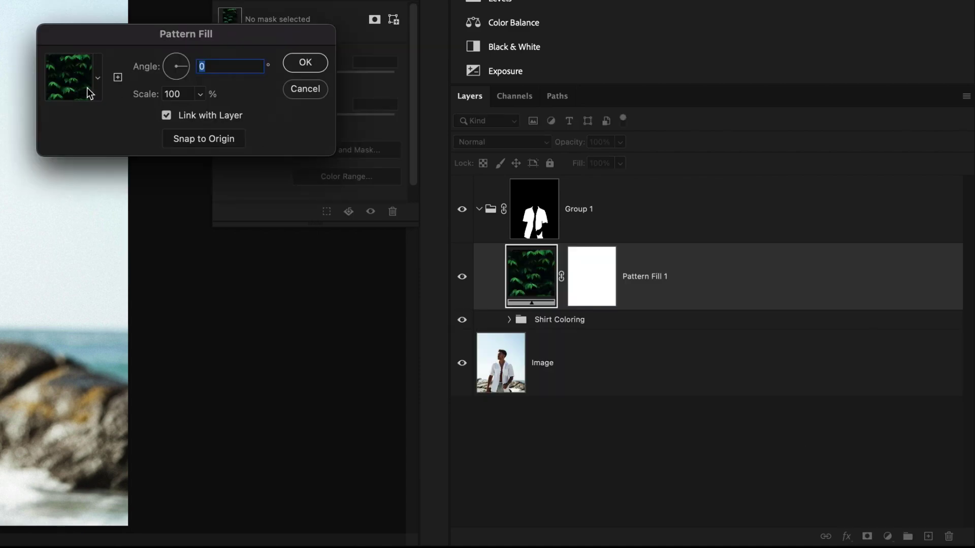
left_click(98, 77)
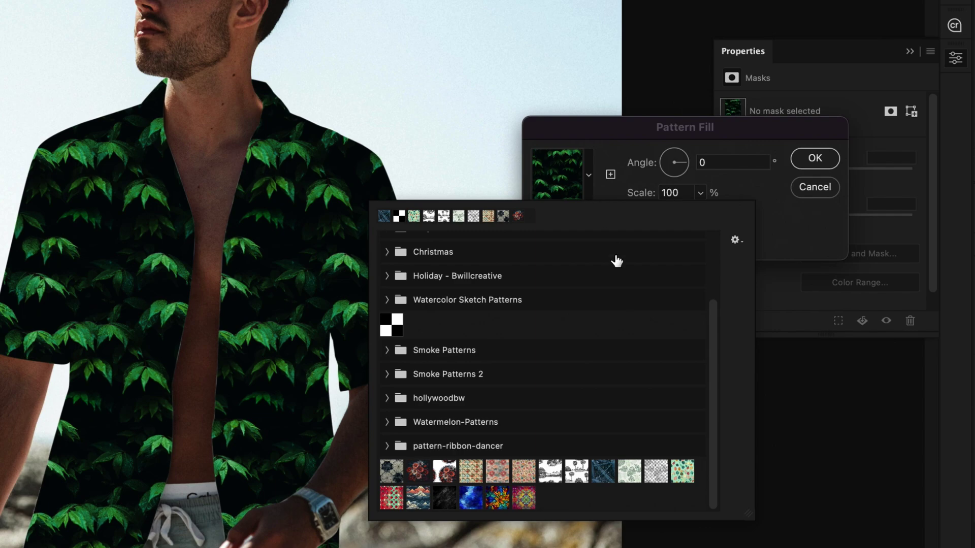
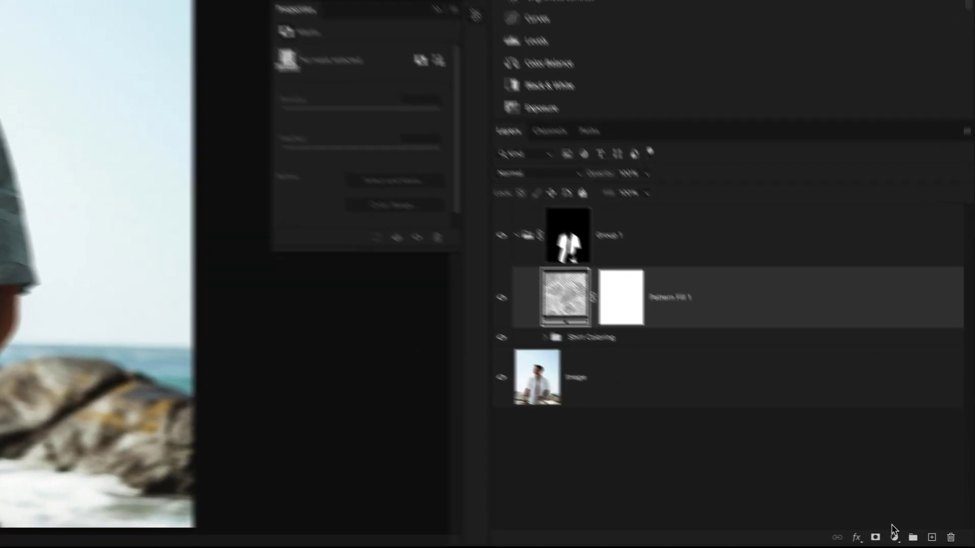
Step: Add a white (ffffff) Solid Color fill layer above the pattern fill and clip it to the pattern
left_click(932, 543)
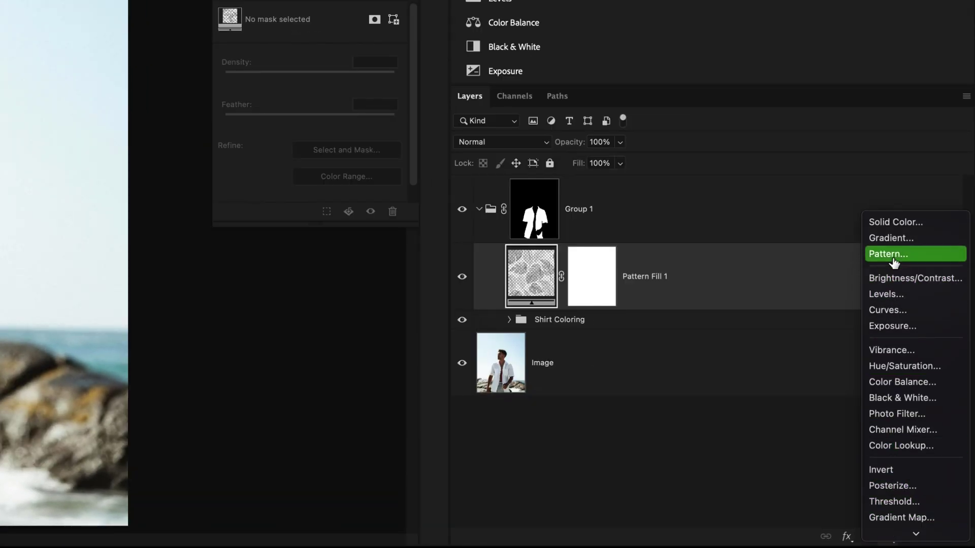
left_click(893, 222)
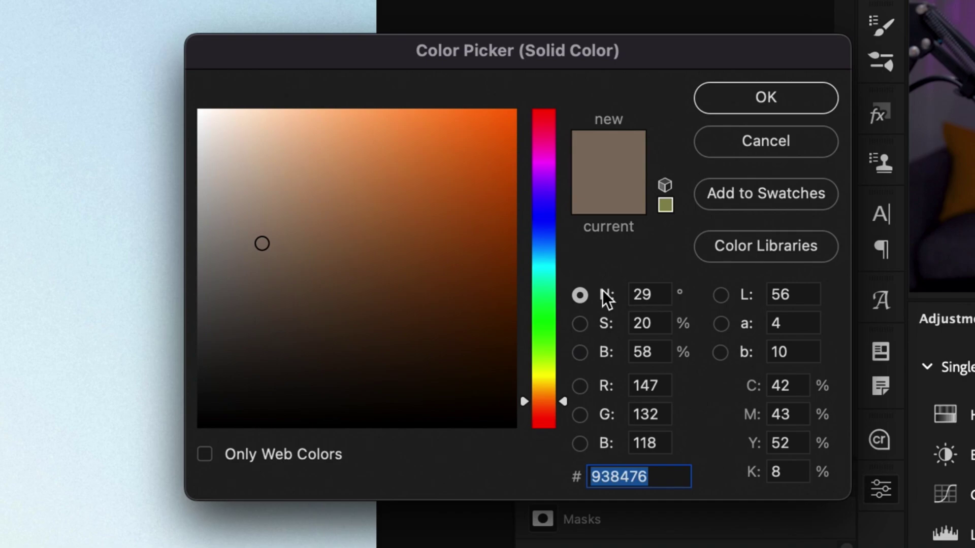
left_click_drag(363, 255, 135, 39)
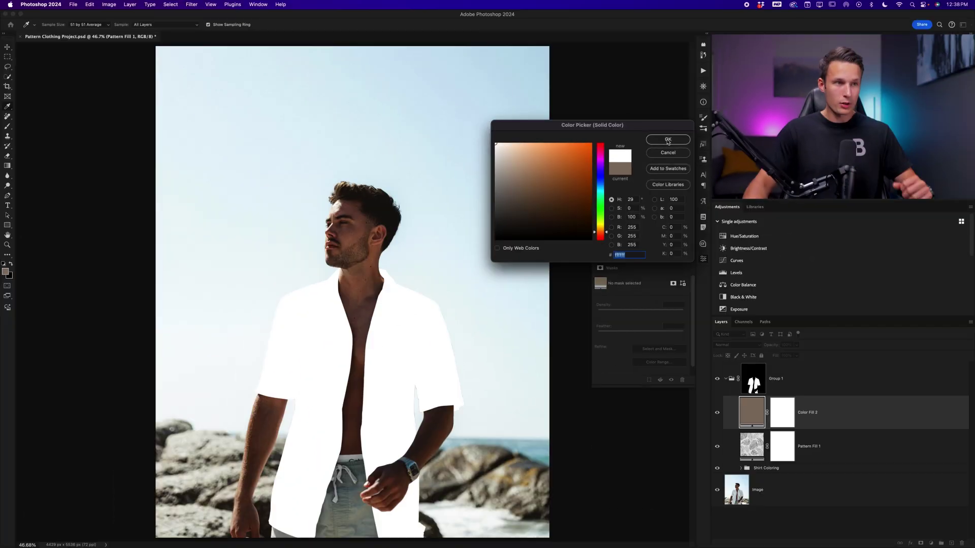
left_click(766, 98)
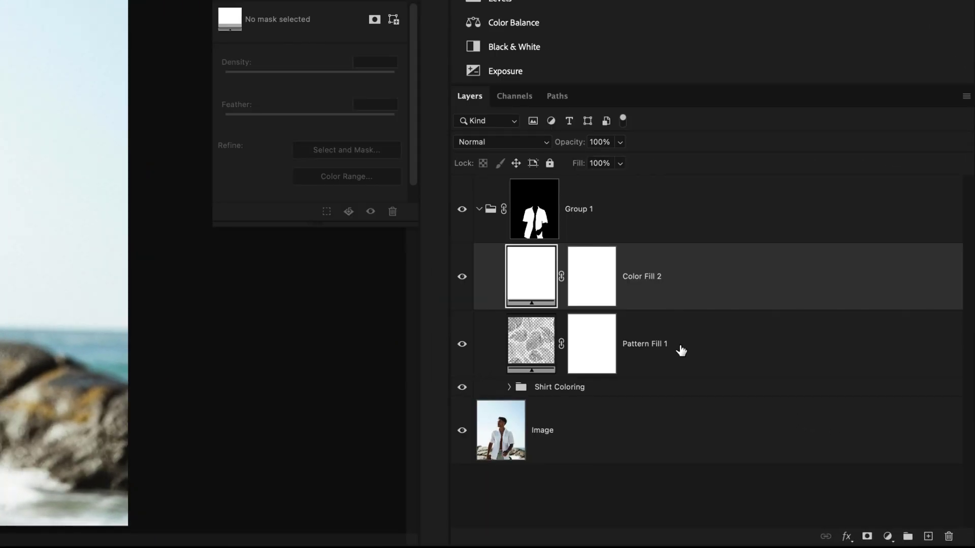
right_click(700, 296)
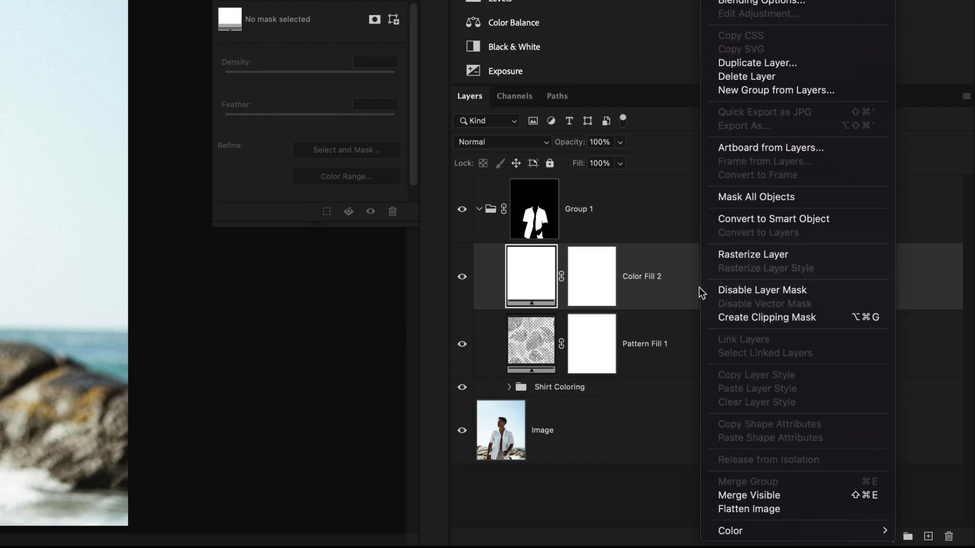
left_click(829, 316)
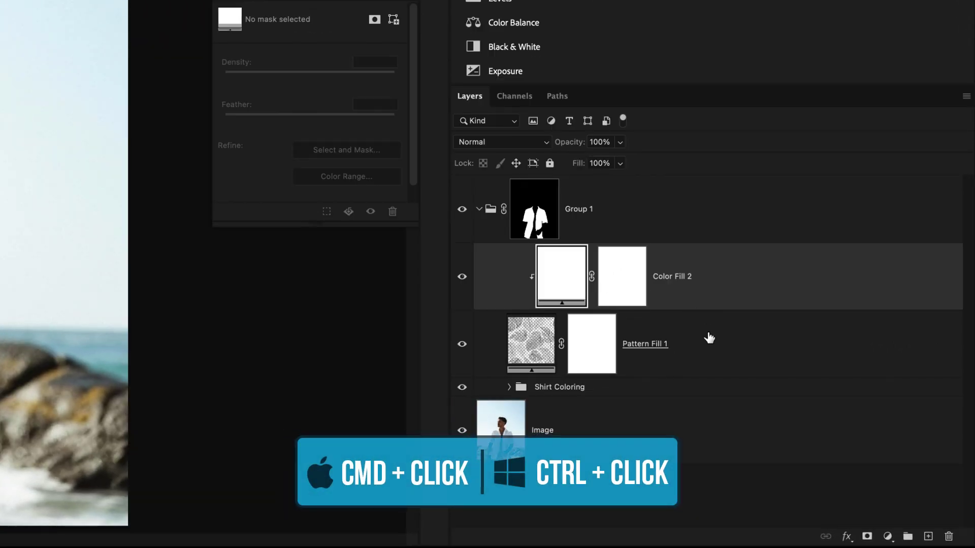
Step: Duplicate the white color fill and pattern fill layers together and merge the copies into one pixel layer
left_click(707, 341, "ctrl")
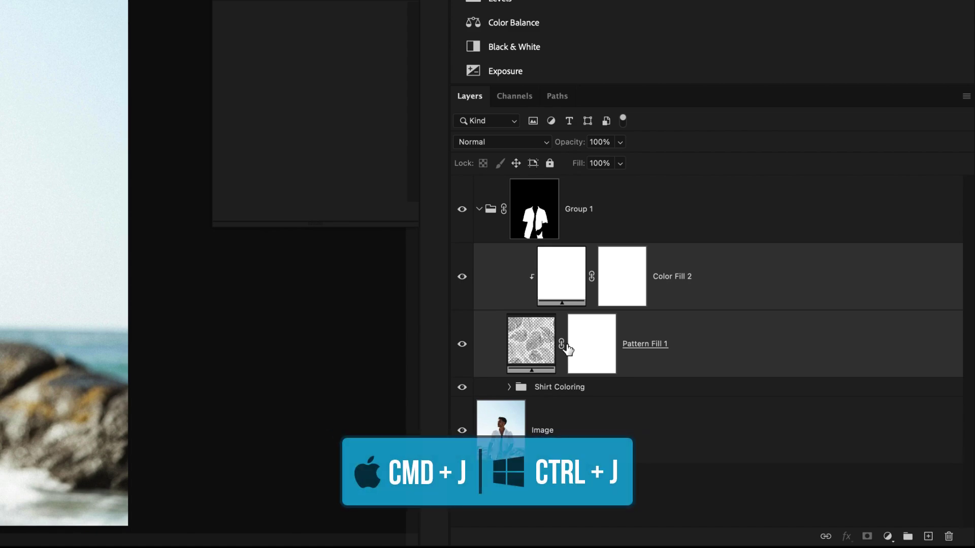
key("ctrl+j")
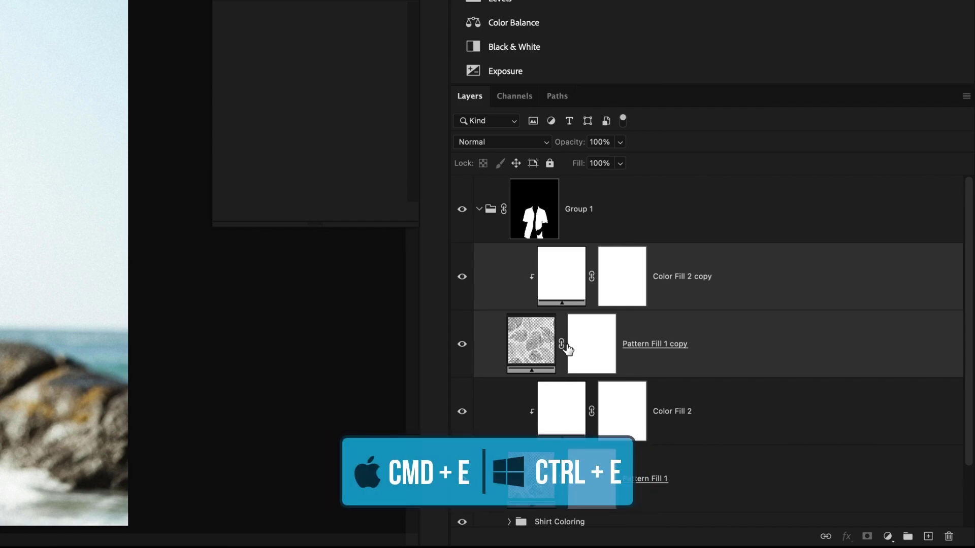
key("ctrl+e")
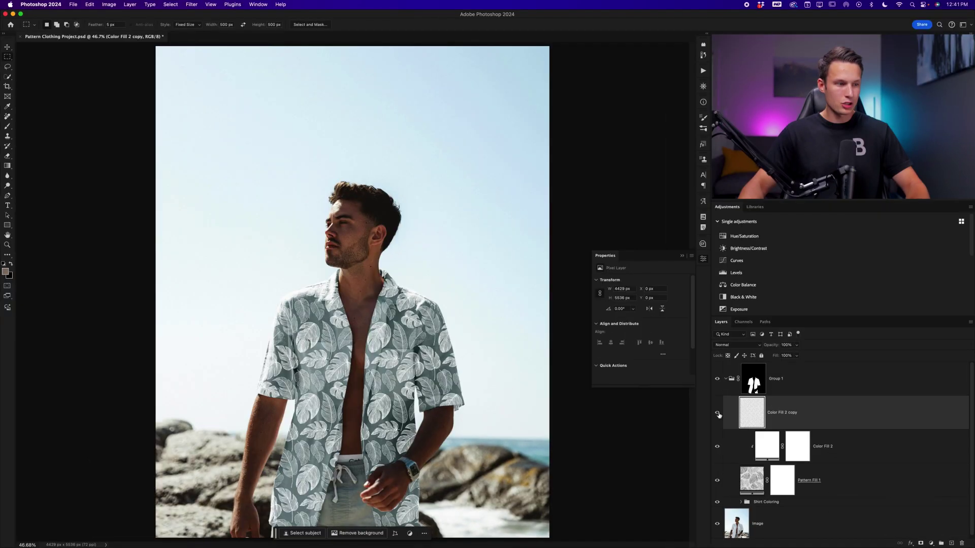
Step: Isolate the merged leaf pattern layer to inspect its transparency across the shirt, and restore the other layers' visibility
left_click(462, 277, "alt")
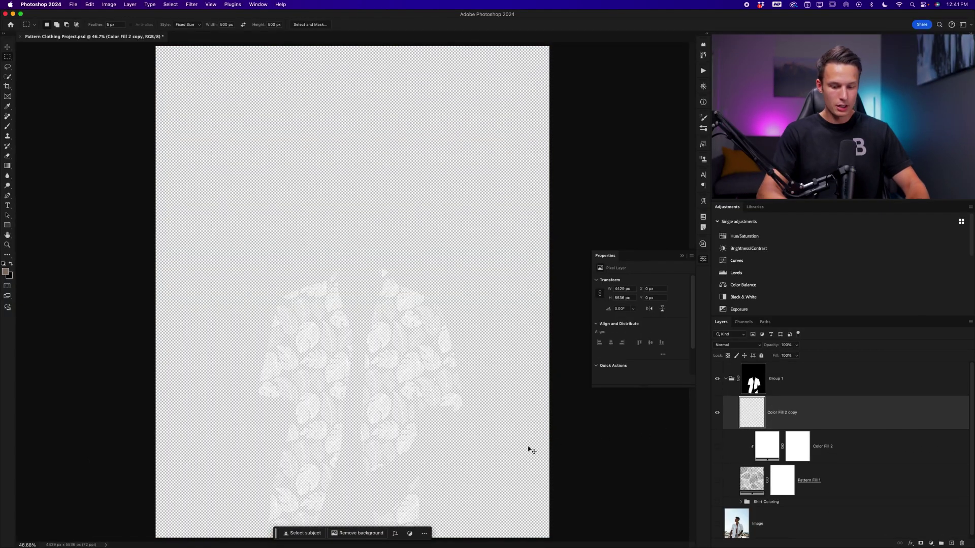
key("super+equal")
key("super+equal")
key("super+equal")
scroll(528, 446, "down", 5)
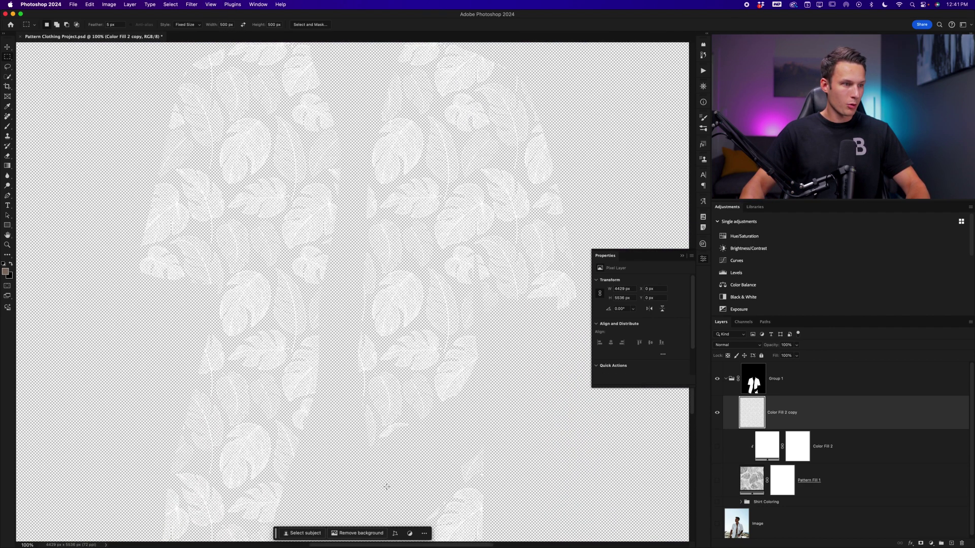
scroll(417, 260, "down", 3)
scroll(417, 260, "up", 10)
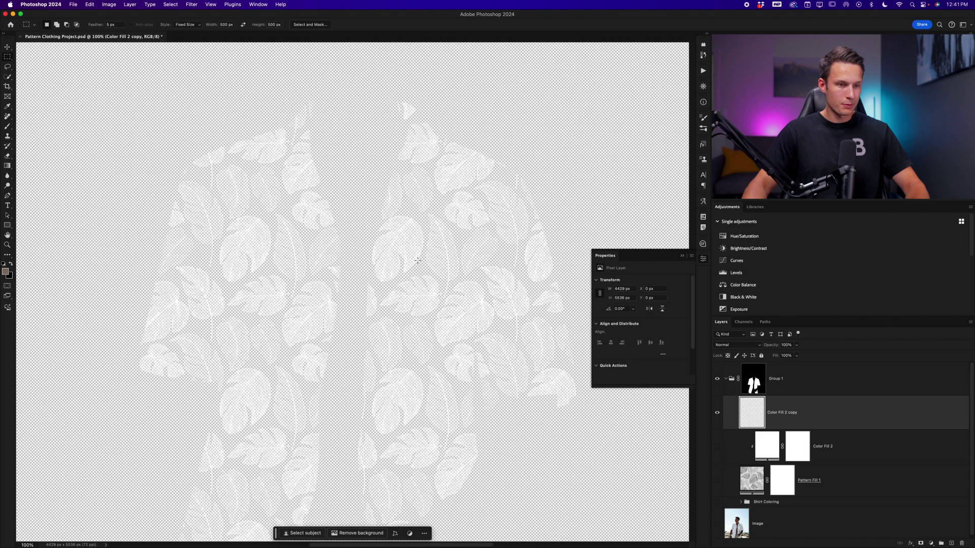
left_click(717, 412, "alt")
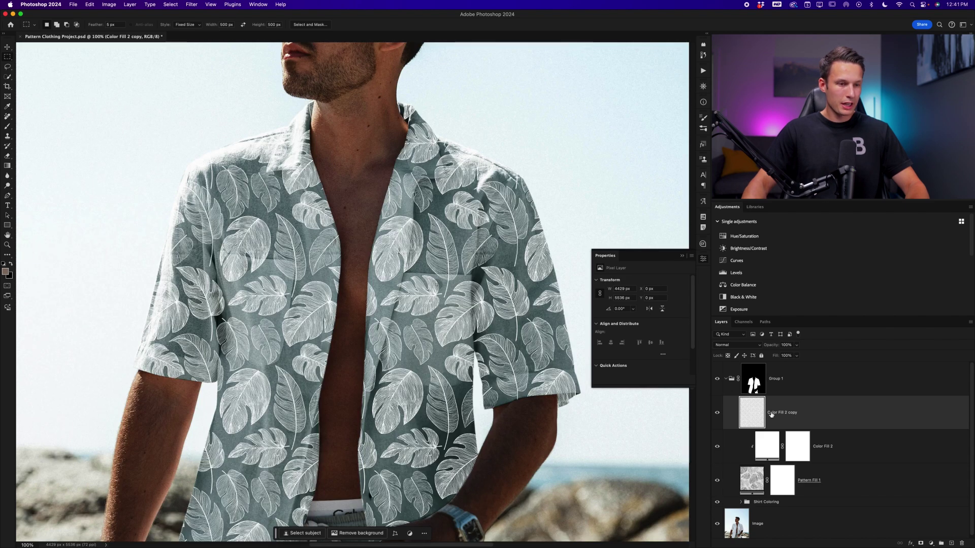
Step: Rename the merged leaf pattern layer to Rasterized Pattern
double_click(777, 413)
type("Raster")
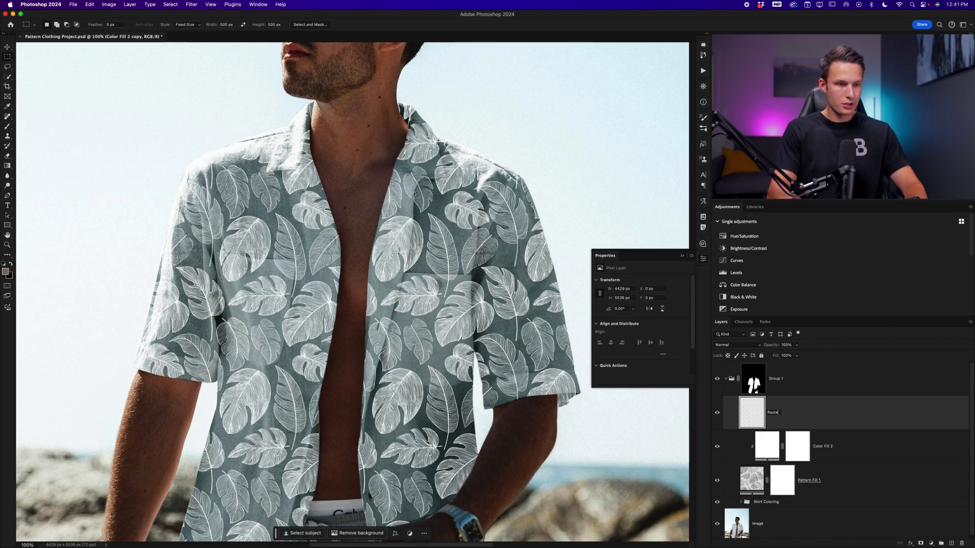
type("ized Pattern")
Step: Put the original white color fill and pattern fill layers in a hidden group named Backup Pattern and select the Rasterized Pattern layer
left_click(856, 447)
left_click(855, 483, "shift")
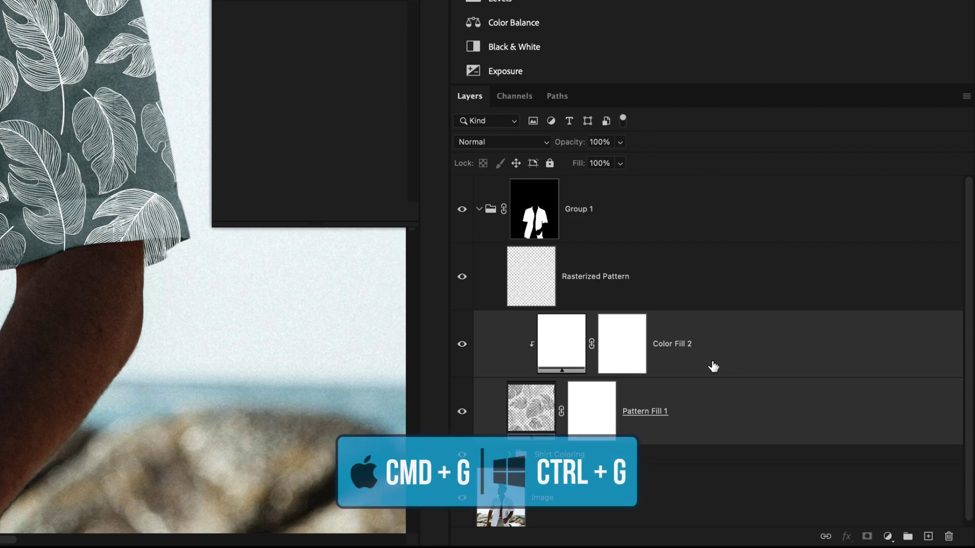
key("super+g")
double_click(546, 320)
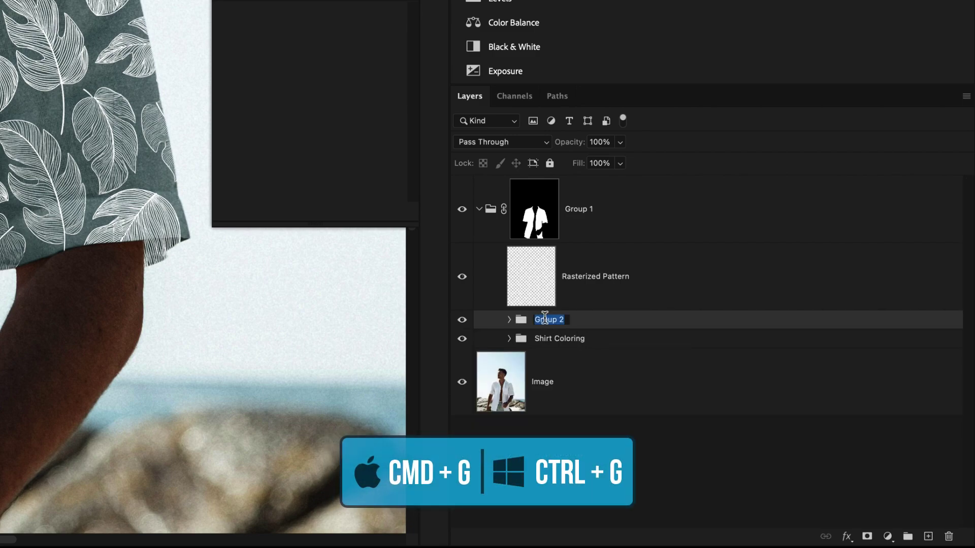
type("Backup Pattern")
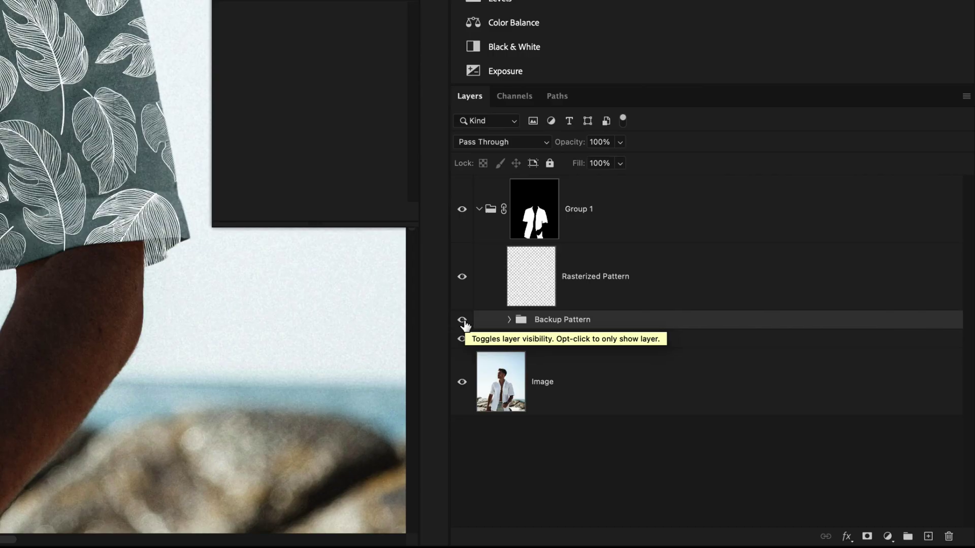
left_click(462, 320)
left_click(667, 292)
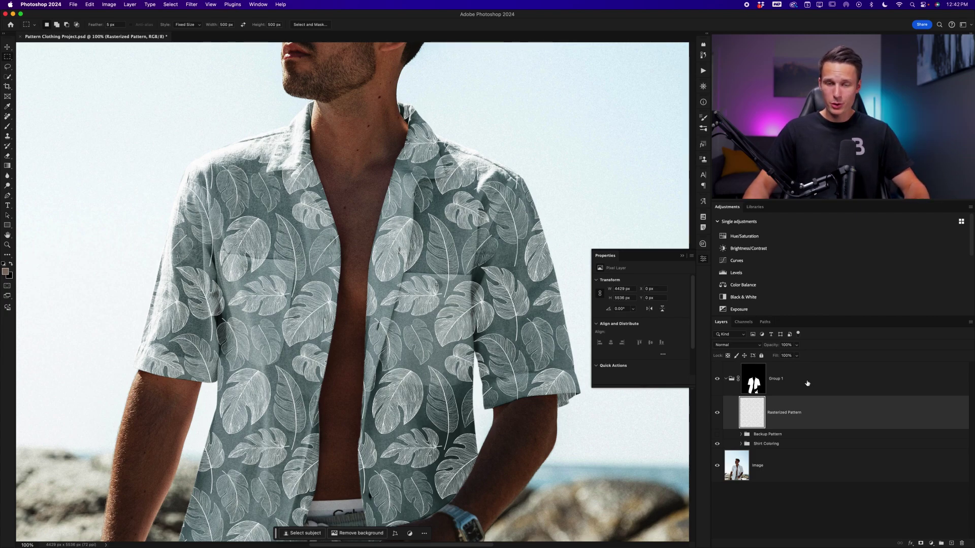
Step: Split the Rasterized Pattern layer's Blend If highlight slider for the underlying layer to 176 / 214 so the shirt's highlights show through softly
double_click(838, 413)
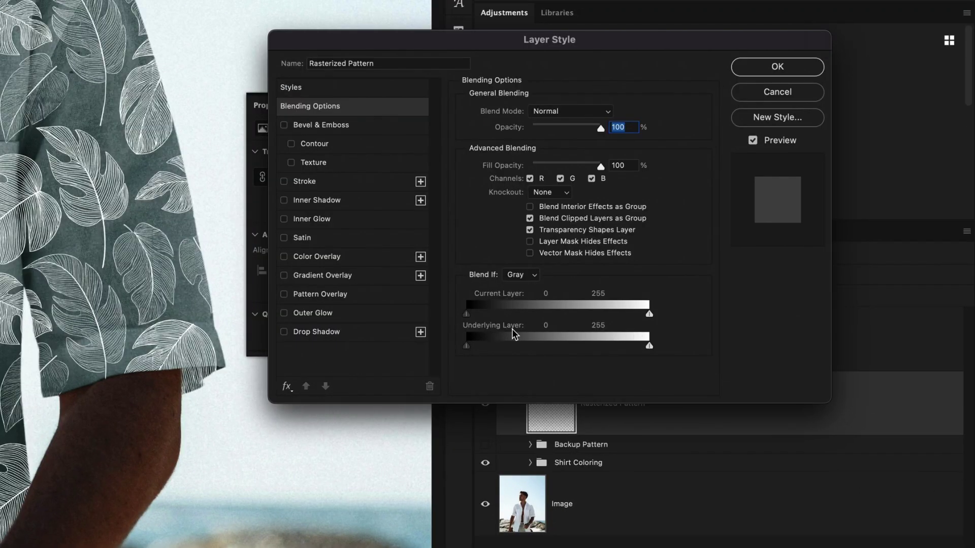
key("alt")
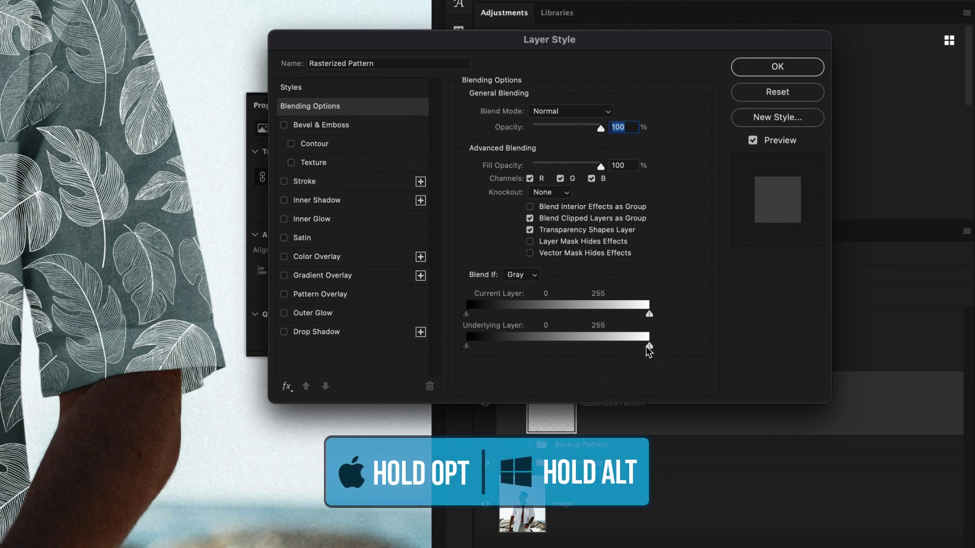
left_click_drag(642, 351, 627, 350)
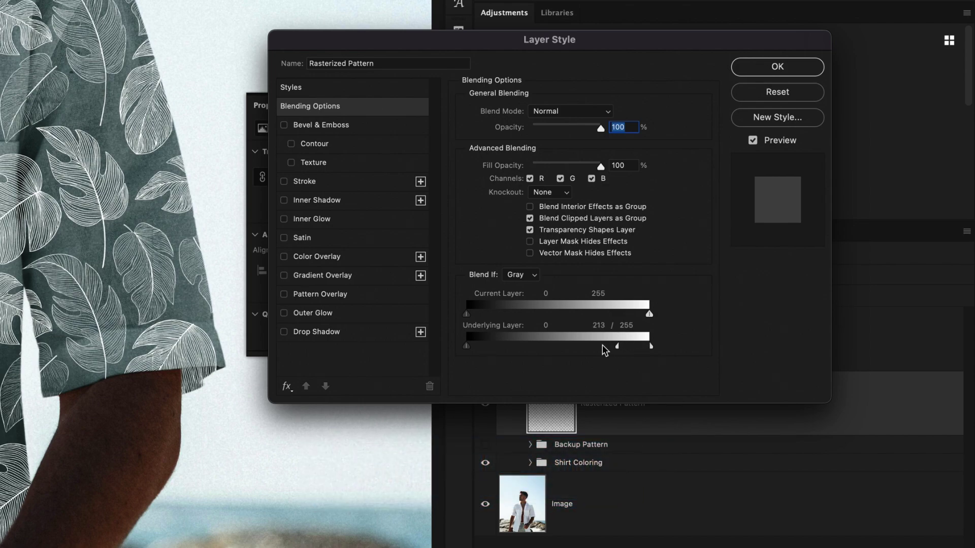
left_click_drag(533, 345, 582, 347)
left_click_drag(642, 350, 633, 352)
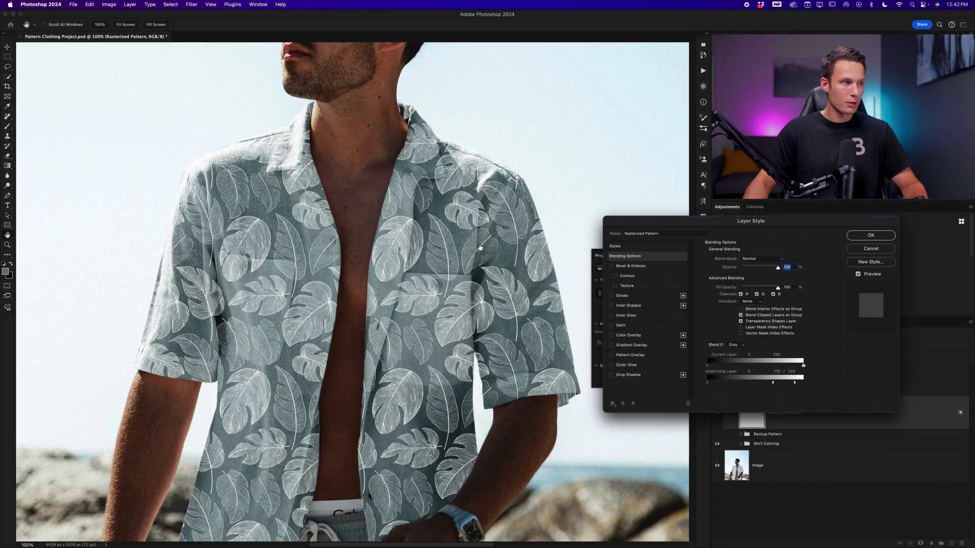
left_click_drag(796, 383, 792, 386)
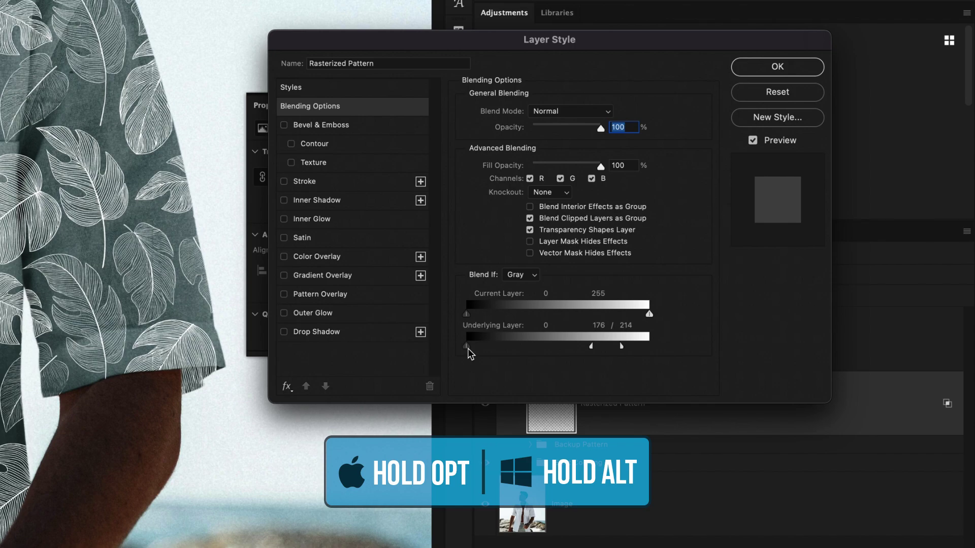
Step: Split the underlying layer's Blend If shadow slider to about 43 / 108 and apply the blending options
left_click_drag(470, 348, 471, 349)
left_click_drag(471, 348, 553, 351)
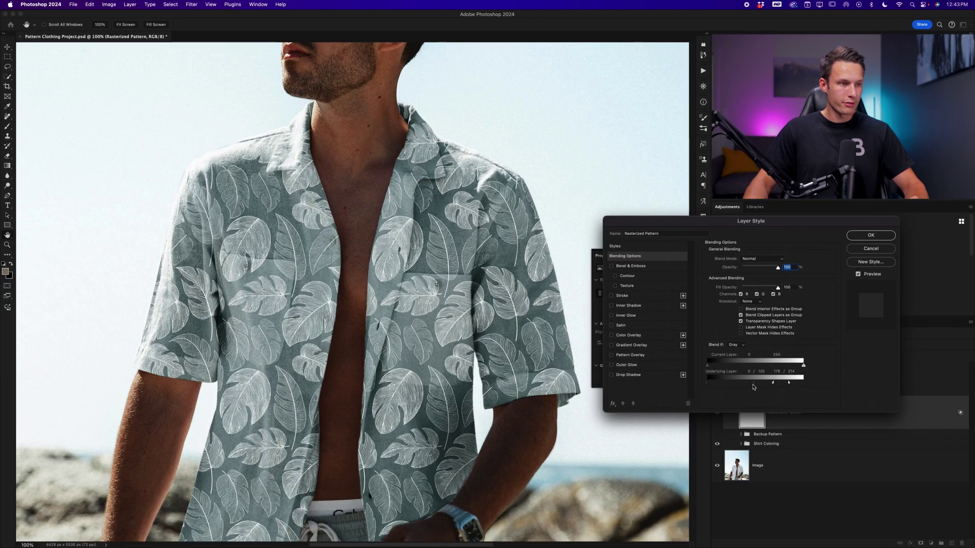
left_click_drag(753, 388, 749, 387)
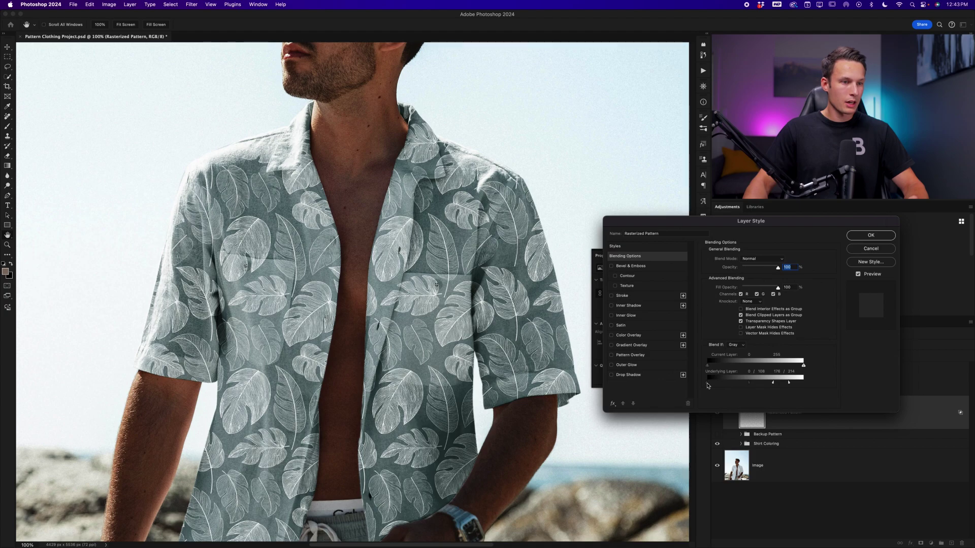
left_click_drag(718, 386, 724, 386)
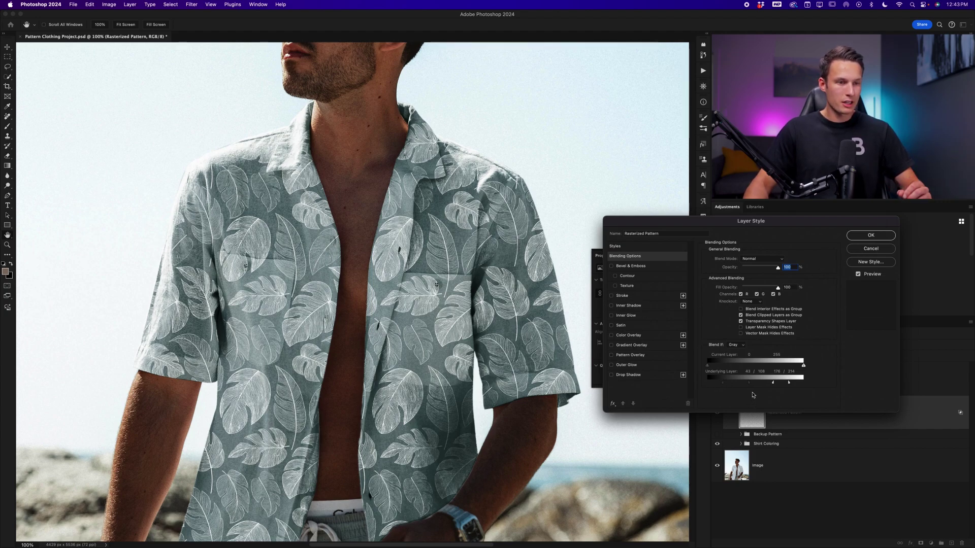
left_click(871, 236)
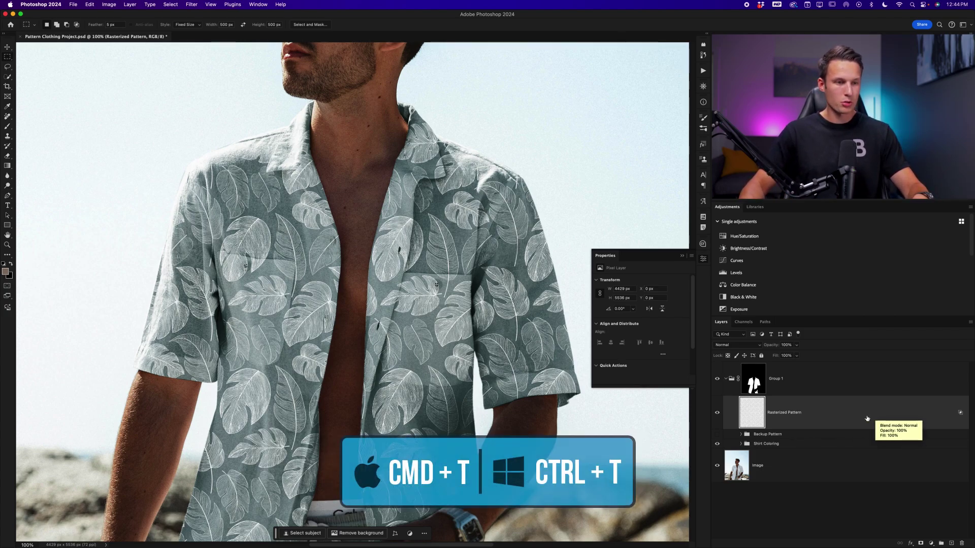
Step: Transform the Rasterized Pattern layer with a Bulge warp and reduce its bend to 15%
key("super+t")
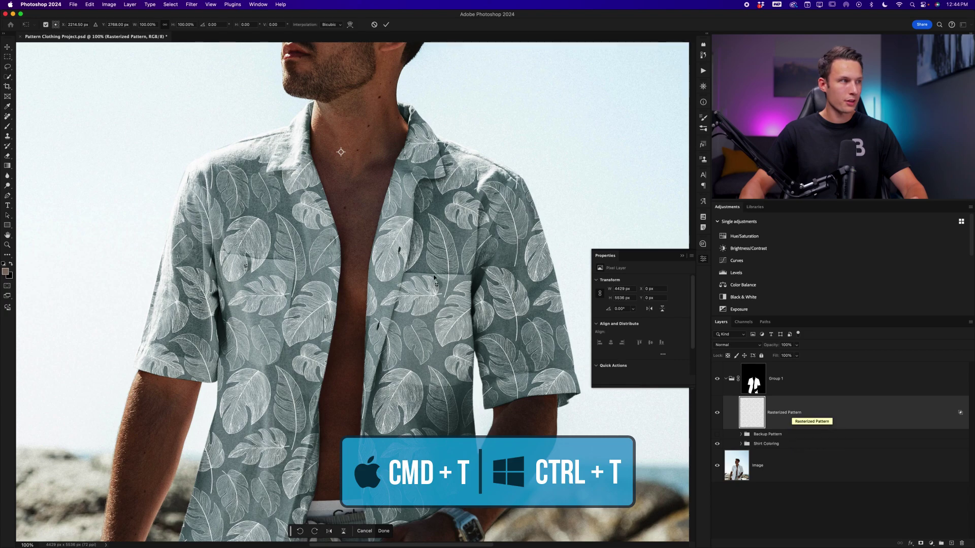
right_click(385, 228)
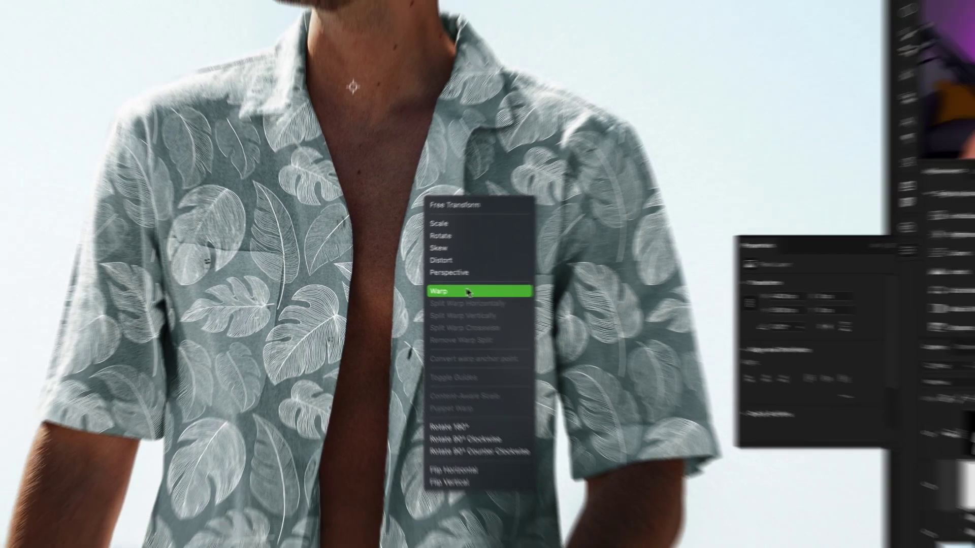
left_click(528, 303)
left_click(182, 24)
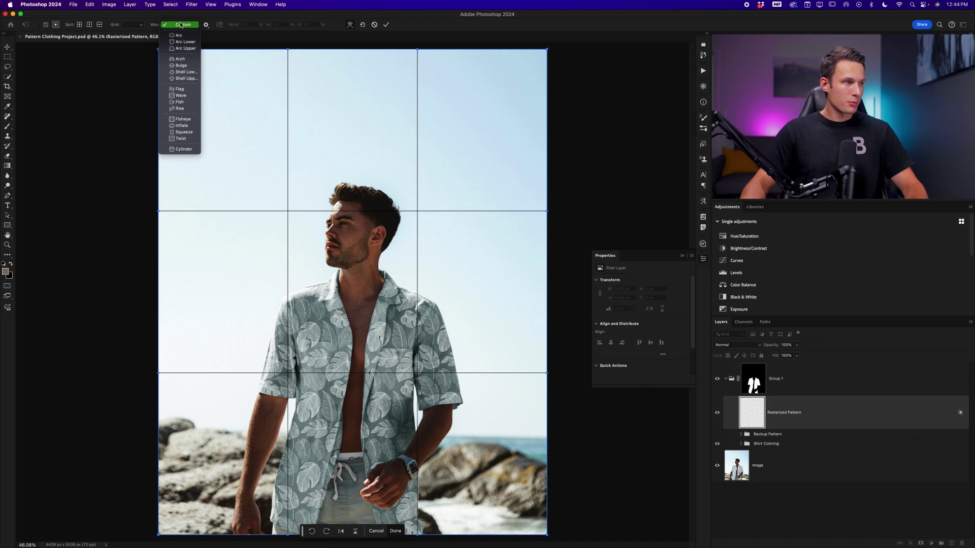
left_click(194, 66)
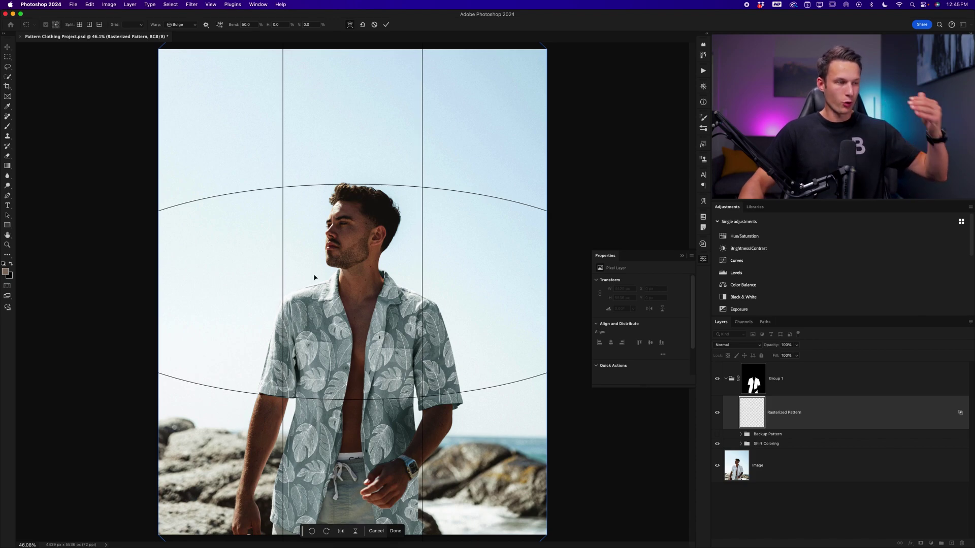
key("super+minus")
key("super+minus")
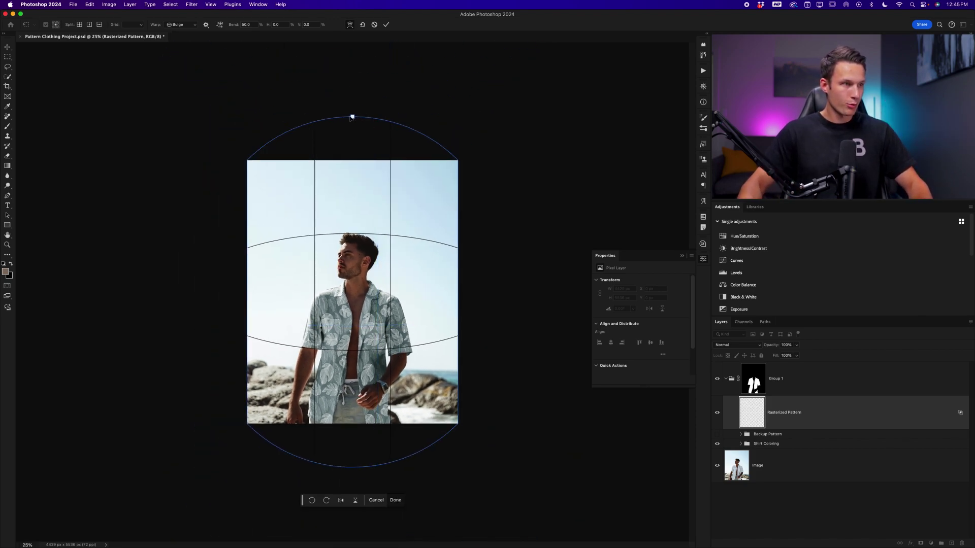
left_click_drag(352, 118, 353, 149)
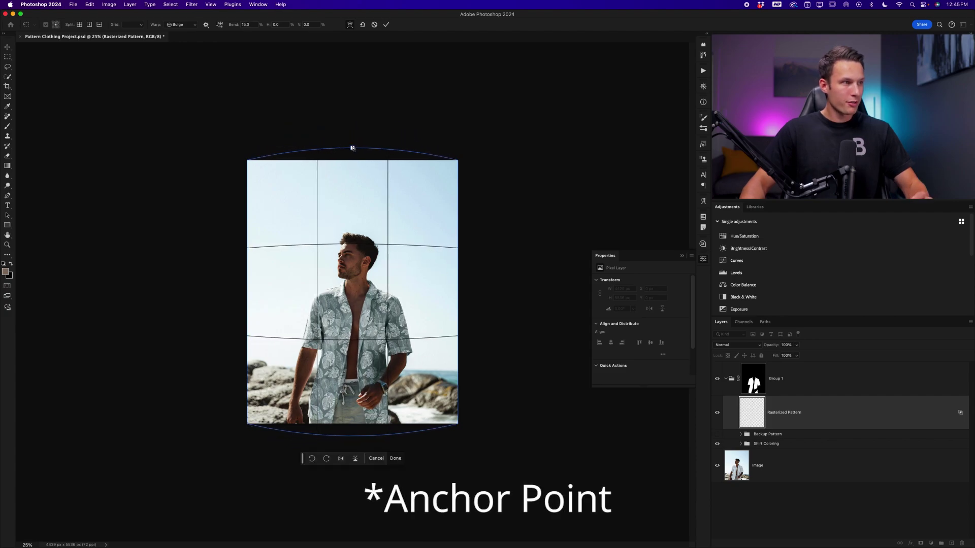
Step: Divide the warp into a 5 x 5 grid and shift the pattern around the chest pocket on the watch-arm side
left_click(139, 26)
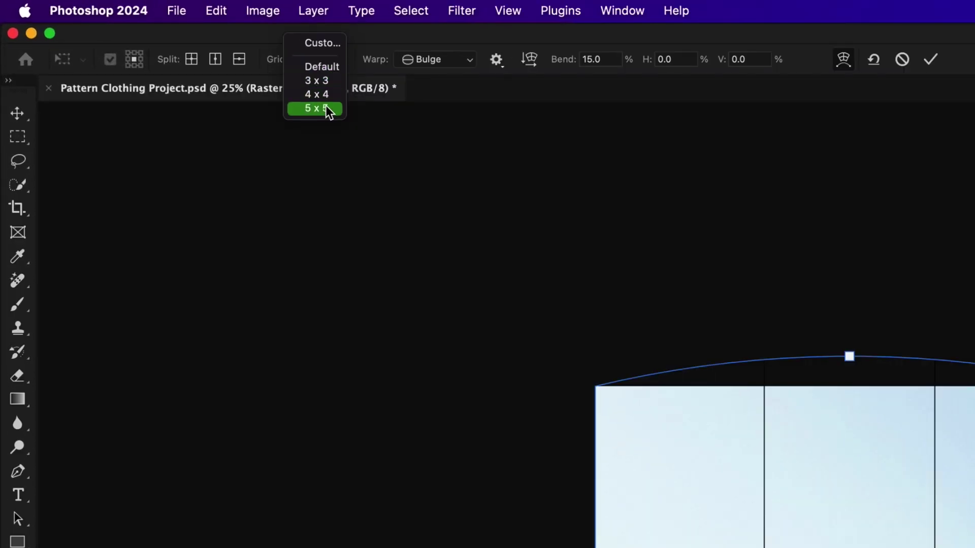
left_click(327, 109)
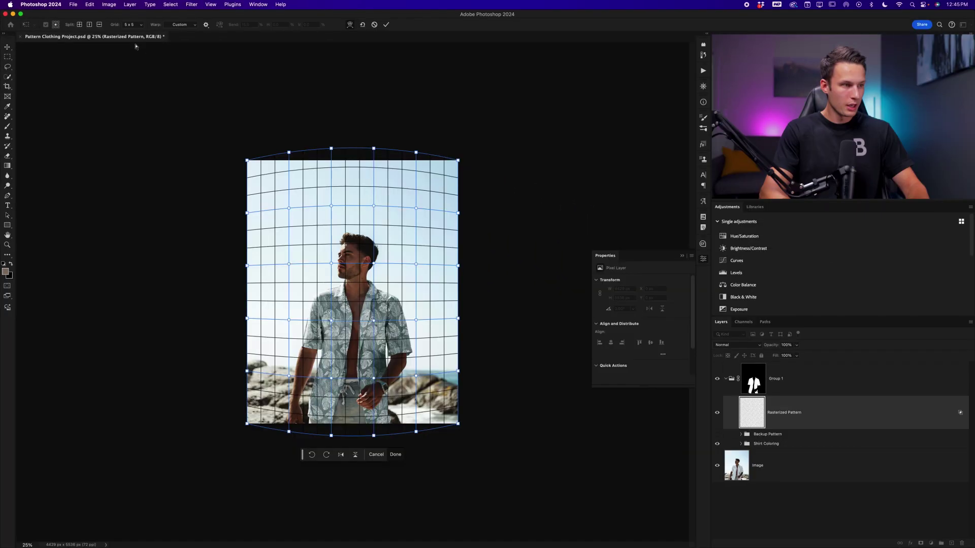
key("super+equal")
key("super+equal")
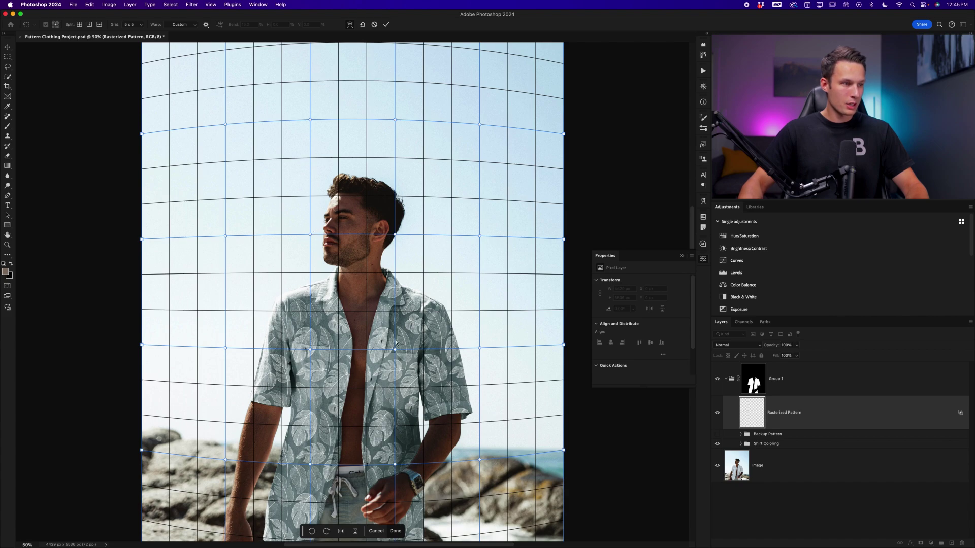
left_click_drag(395, 353, 420, 346)
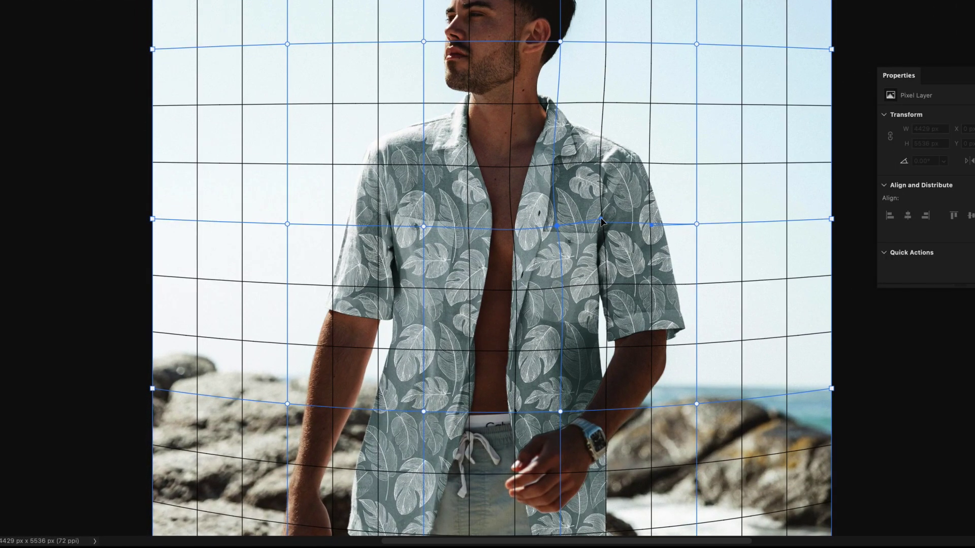
left_click_drag(601, 221, 604, 227)
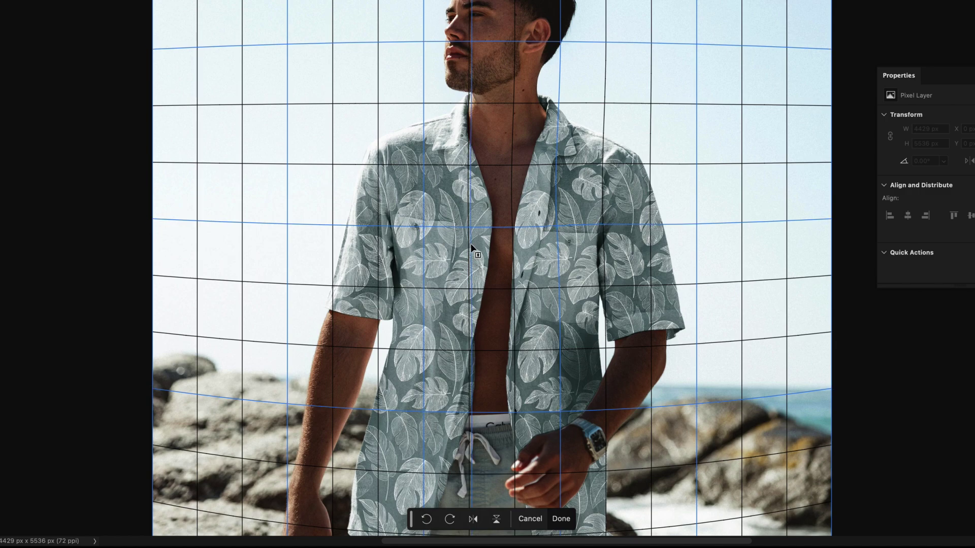
Step: Warp the leaf pattern across both sides of the chest so it follows the folds around the pockets
scroll(471, 245, "up", 3)
scroll(471, 245, "left", 3)
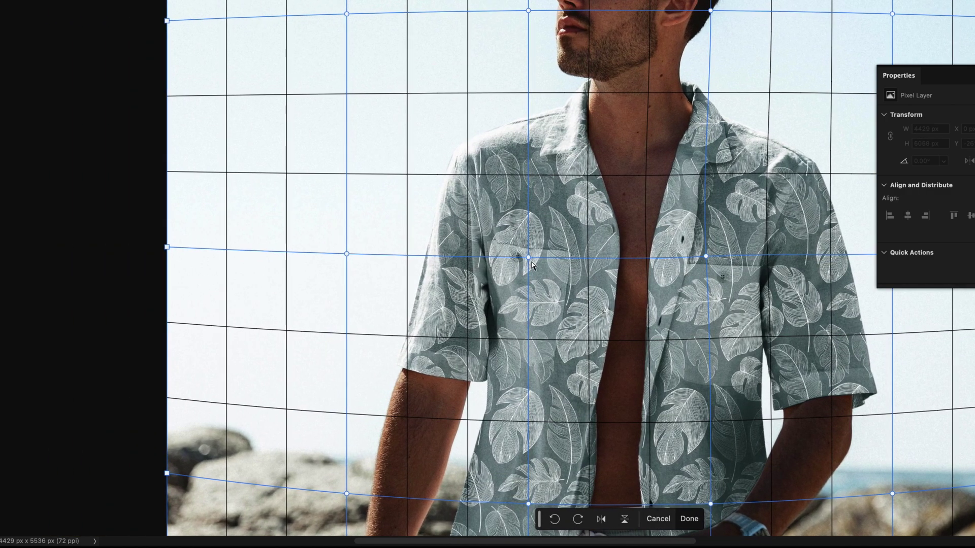
left_click_drag(468, 338, 470, 333)
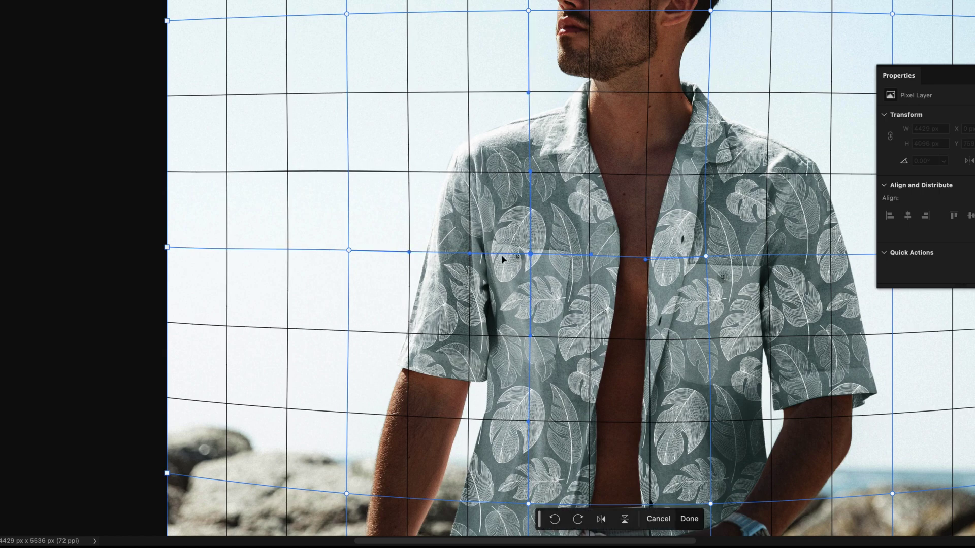
left_click_drag(472, 252, 474, 267)
left_click(706, 257)
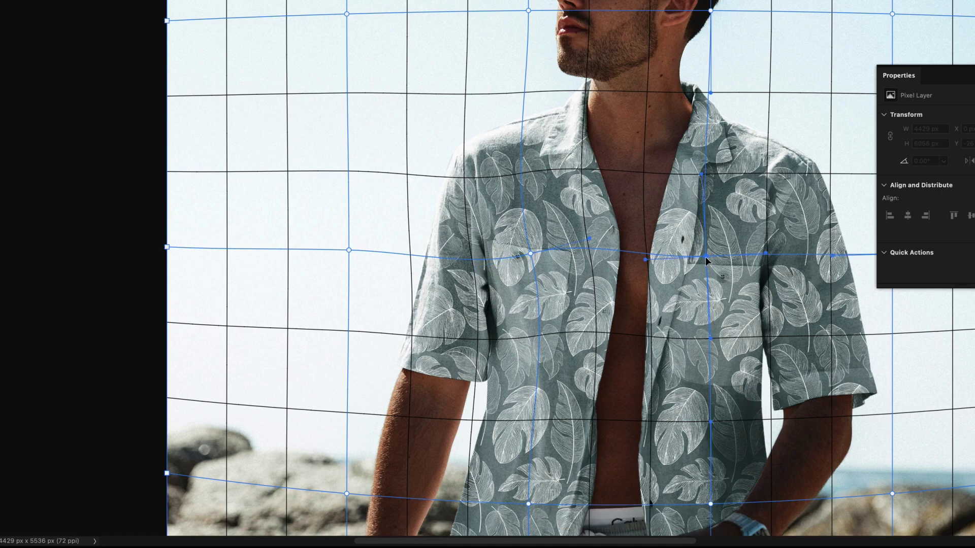
left_click_drag(766, 261, 766, 263)
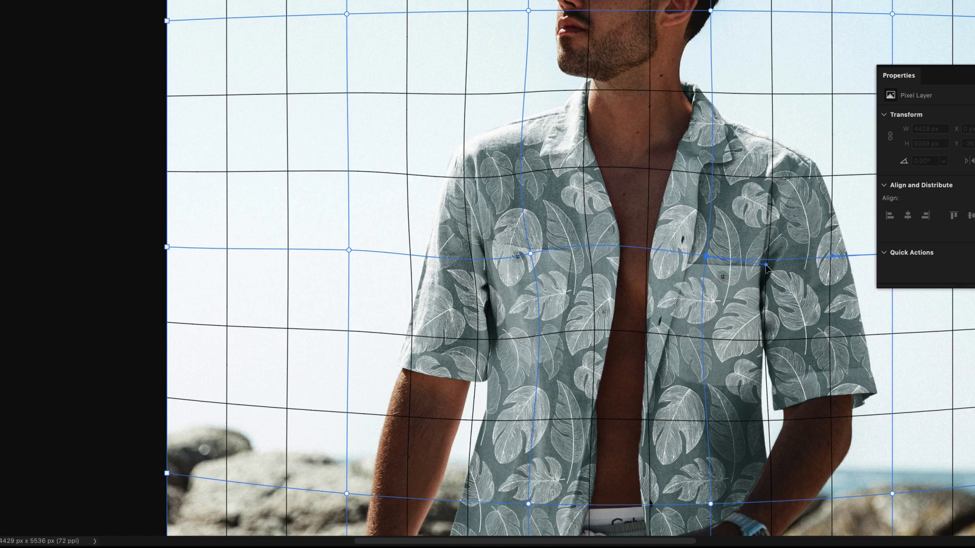
Step: Warp the pattern on the lower front of the shirt beside the wristwatch by moving the nearby grid point and its handle
scroll(766, 264, "down", 5)
scroll(767, 264, "right", 1)
left_click(664, 301)
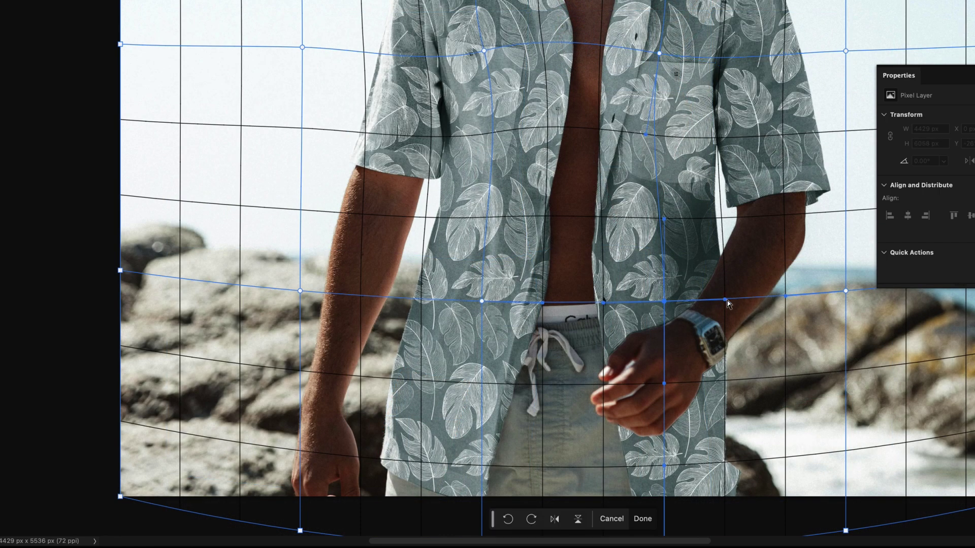
left_click_drag(726, 303, 724, 296)
left_click(662, 301)
left_click_drag(668, 306, 681, 308)
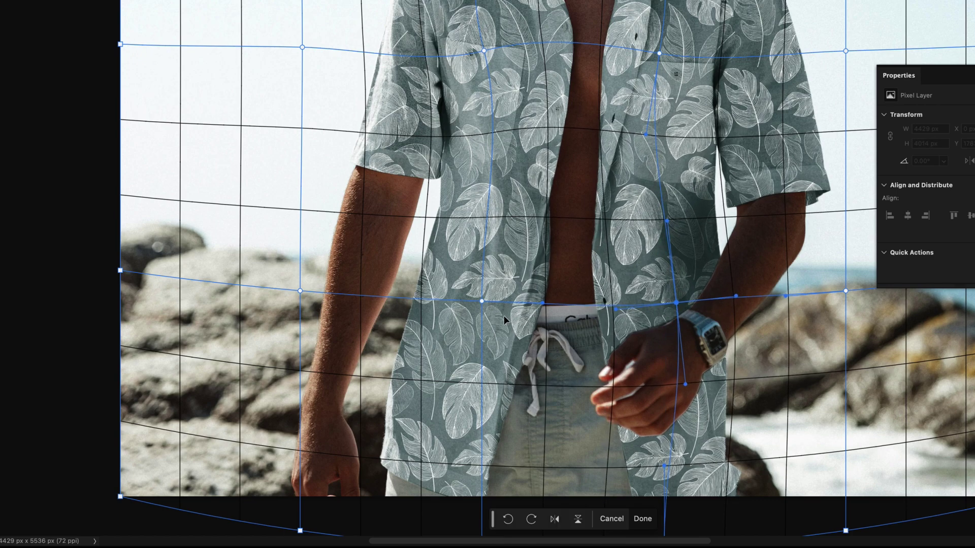
Step: Warp the pattern on the opposite lower front of the shirt, beside the drawstring, down toward the hem
left_click(480, 301)
left_click_drag(542, 303, 534, 312)
left_click(478, 301)
left_click_drag(480, 466, 468, 434)
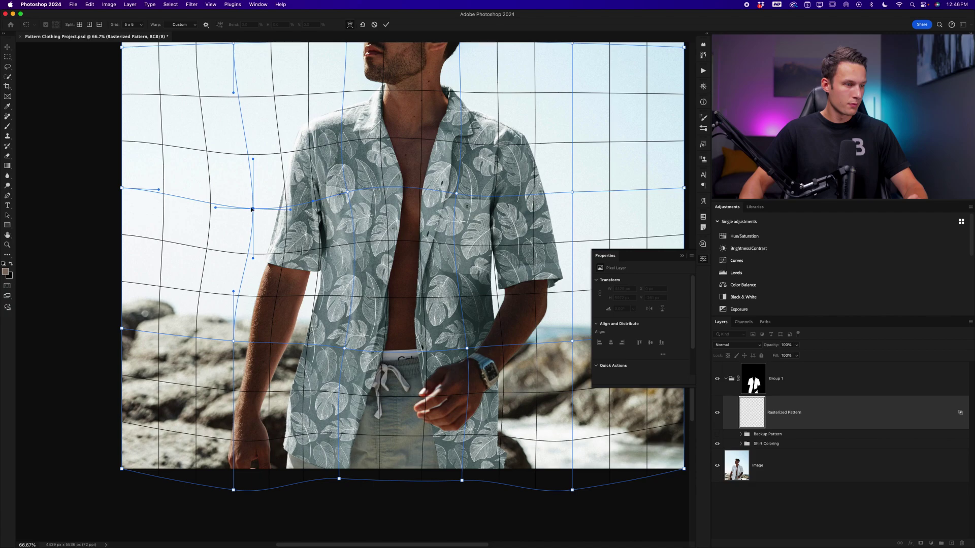
Step: Reshape the outer warp grid over the watch-arm sleeve and adjust the grid curve beside the man's face
left_click_drag(587, 50, 506, 55)
scroll(406, 86, "up", 2)
left_click_drag(346, 87, 344, 132)
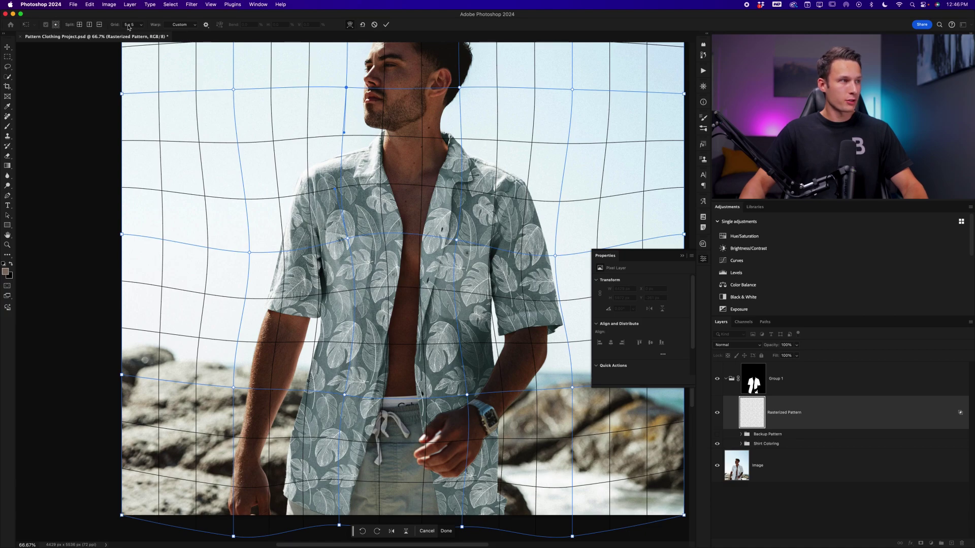
scroll(128, 28, "down", 1)
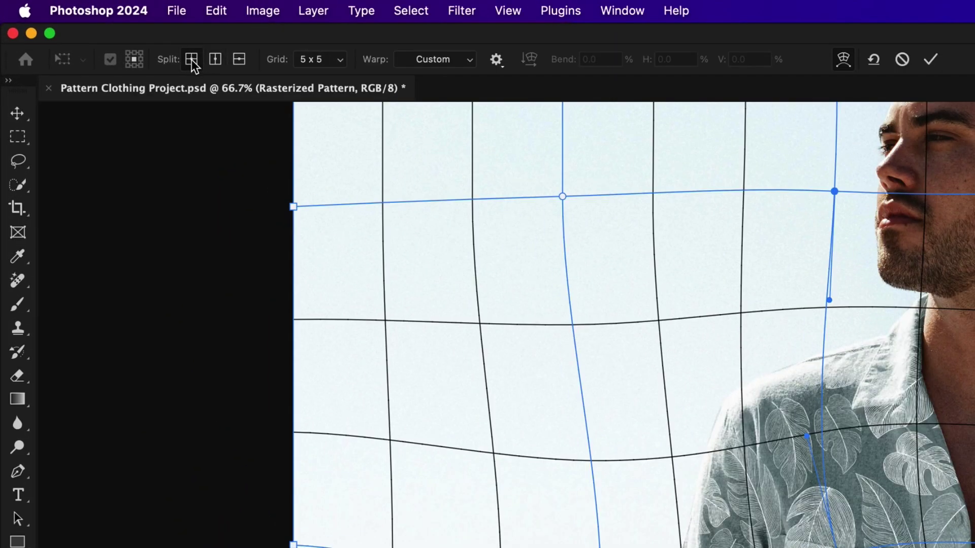
Step: Add a crosswise warp split at the watch-arm armpit and shift the pattern there to follow the sleeve seam
left_click(191, 59)
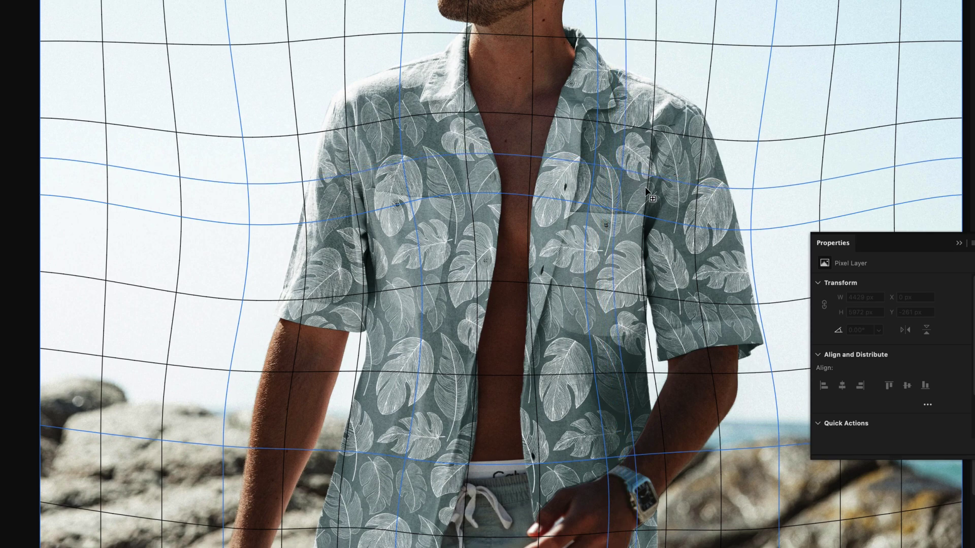
left_click(653, 201)
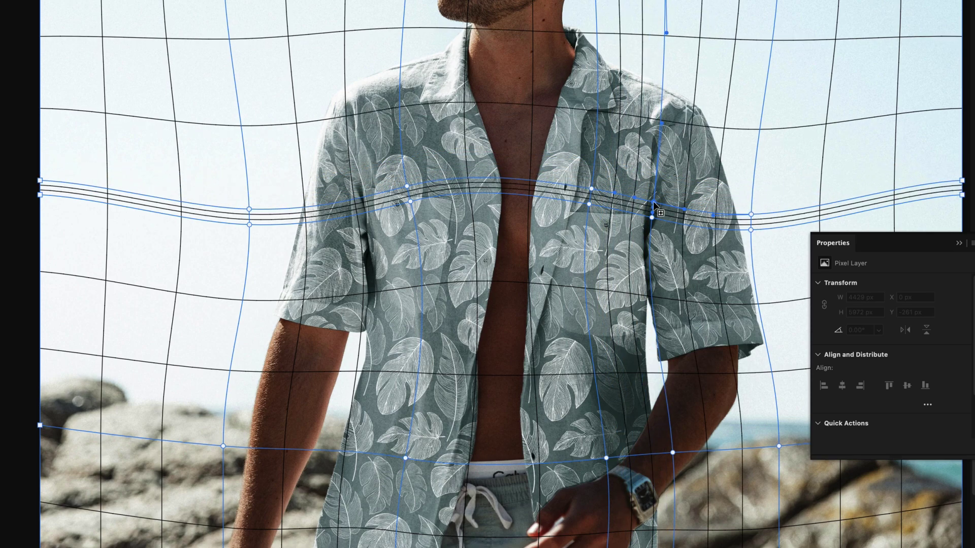
left_click_drag(675, 207, 685, 214)
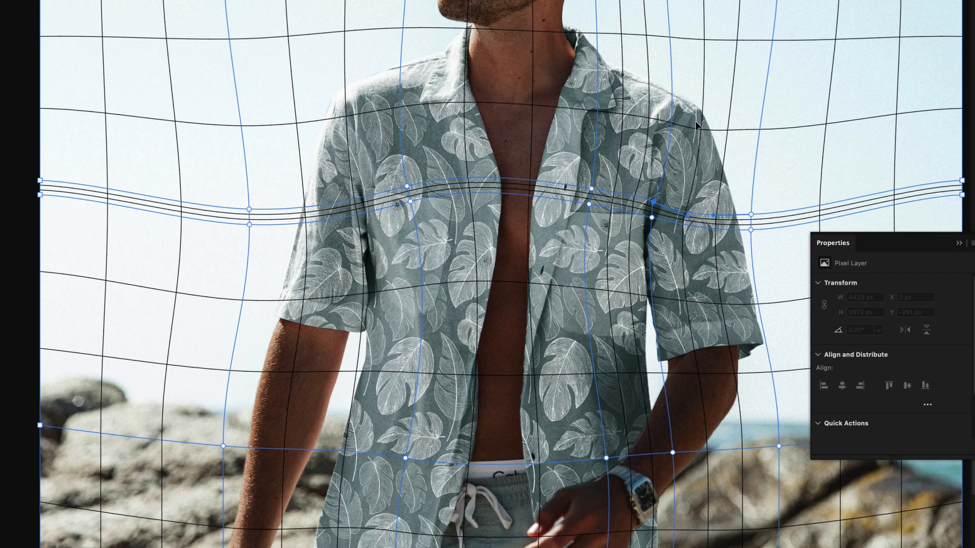
left_click(656, 202)
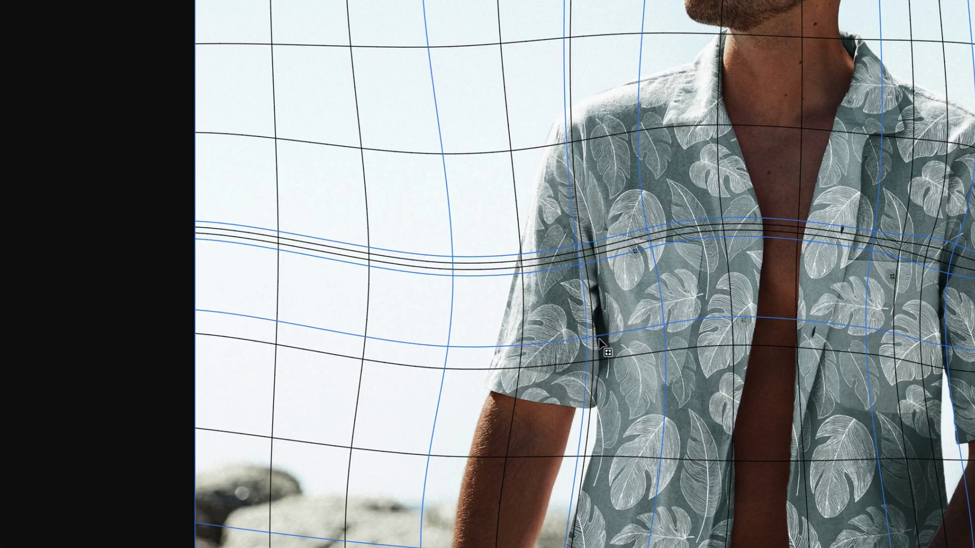
Step: Add a crosswise warp split at the other sleeve's inner seam and shift the pattern there to follow the fabric
left_click(608, 333)
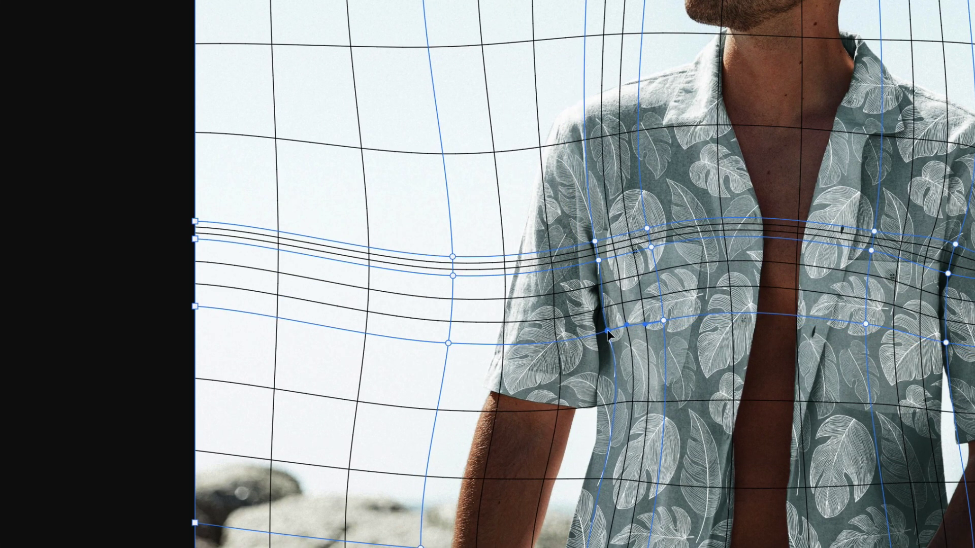
left_click(605, 333)
left_click_drag(606, 333, 609, 325)
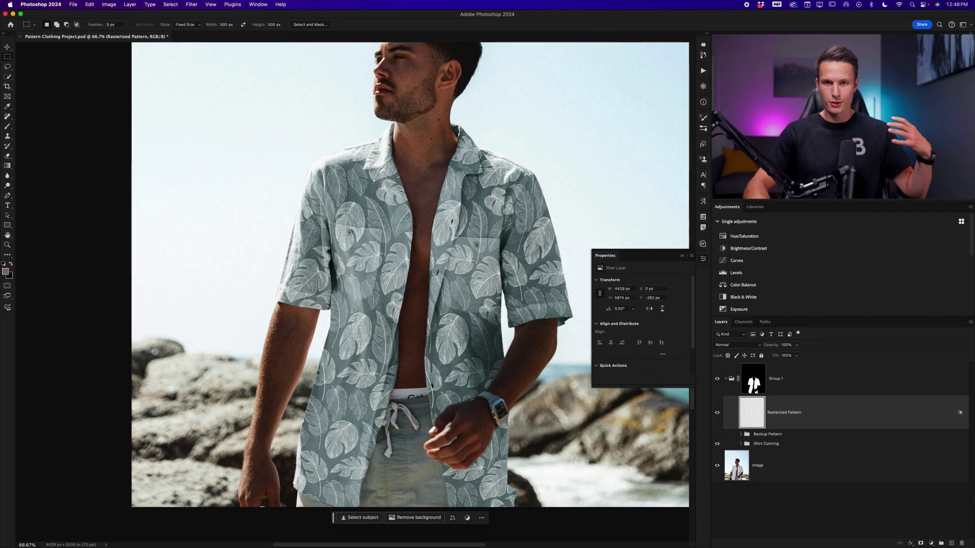
Step: Mask the Rasterized Pattern layer with the active selection and invert the mask to hide the pattern on the pockets, collar and front facing
key("super+1")
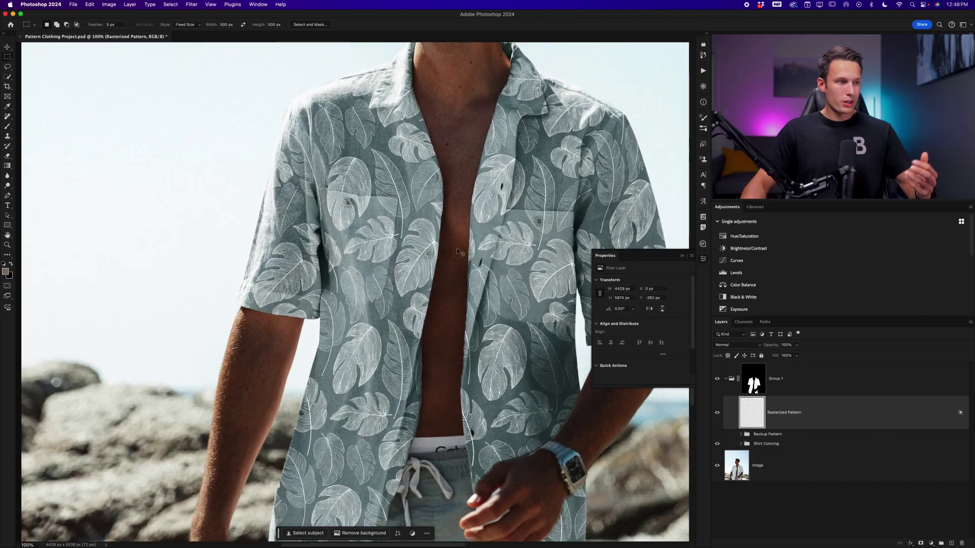
scroll(457, 249, "right", 5)
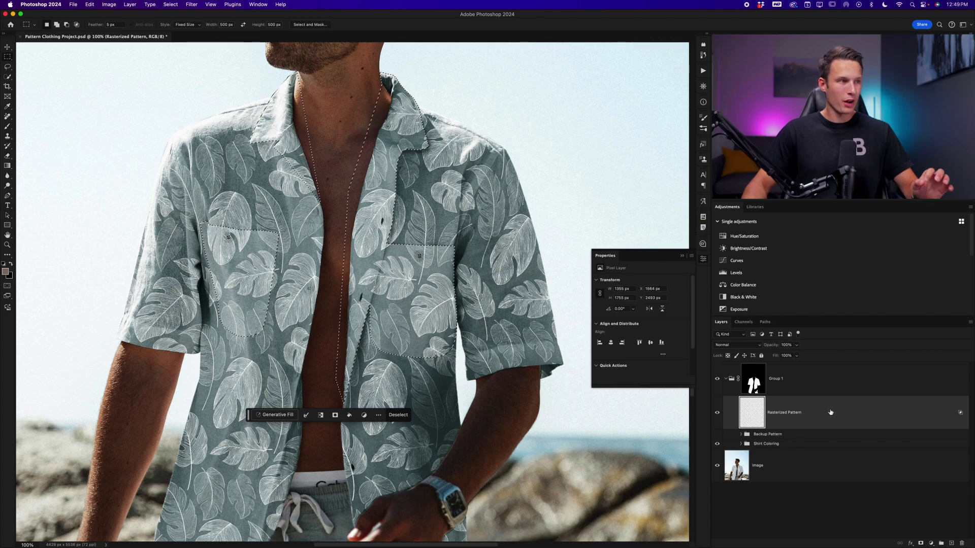
left_click(921, 543)
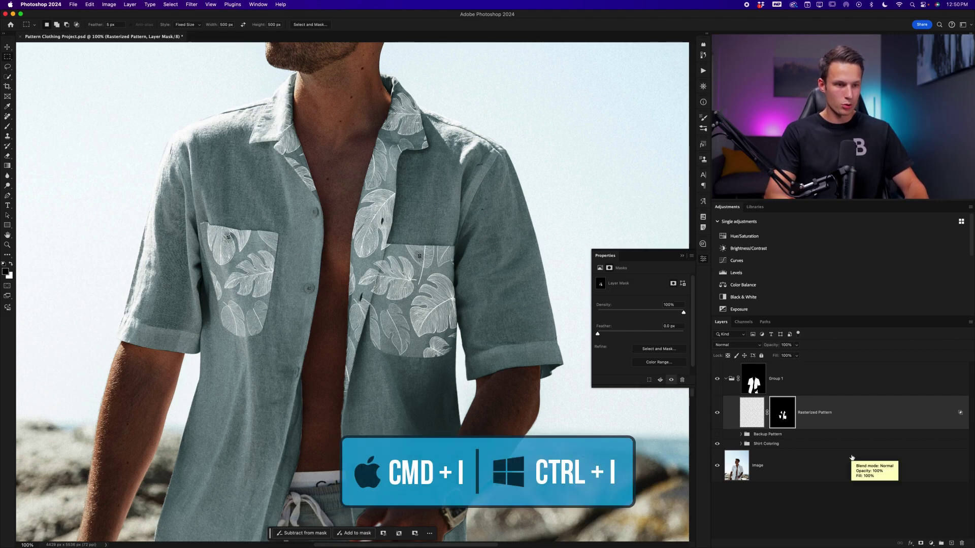
key("super+i")
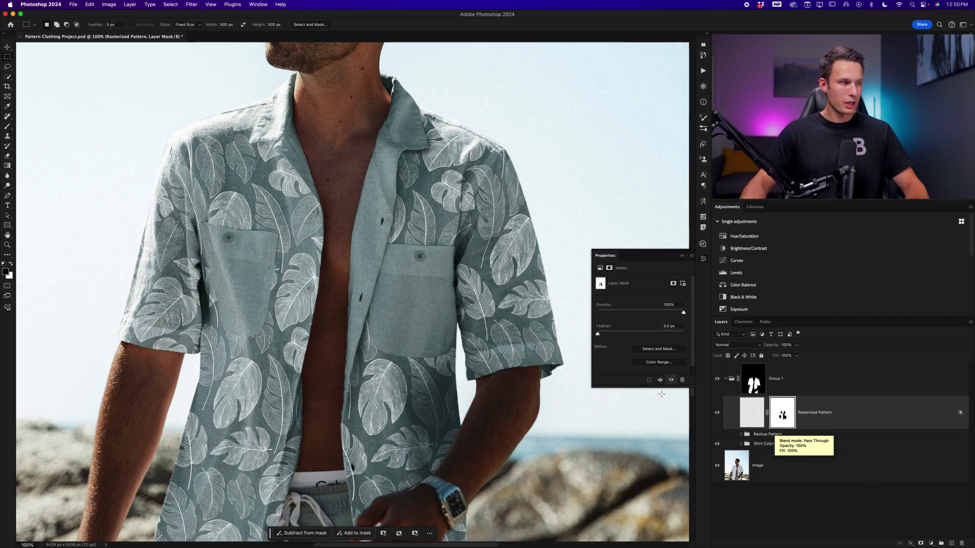
scroll(404, 349, "down", 5)
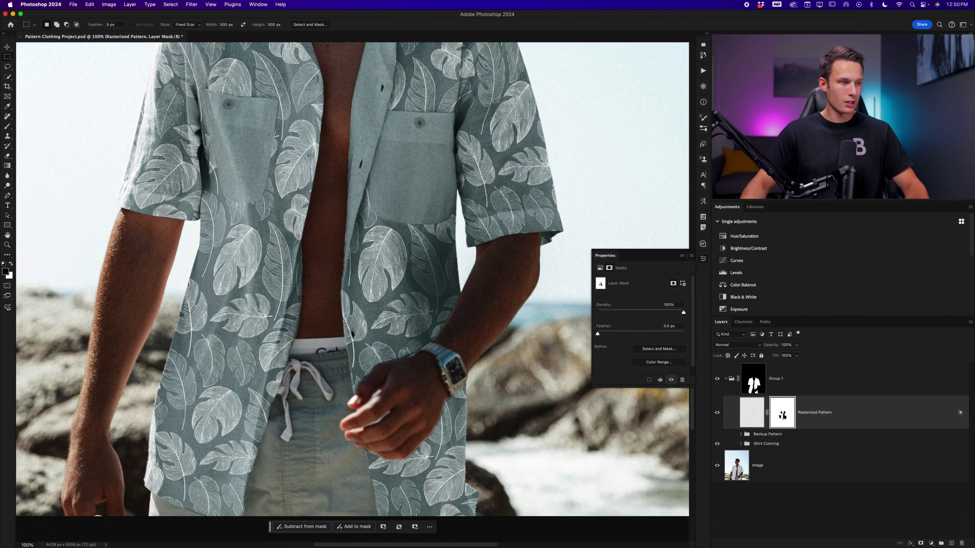
scroll(404, 350, "up", 5)
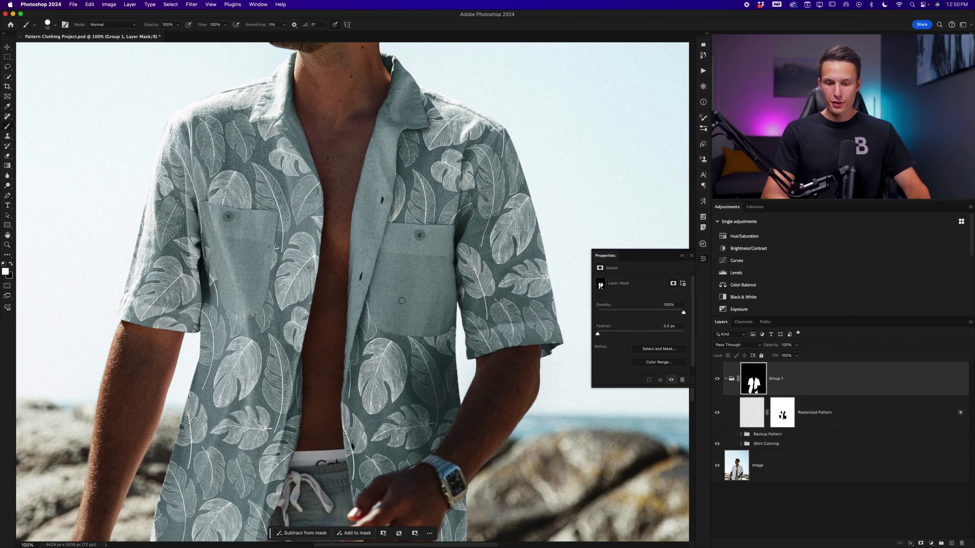
Step: Duplicate the Image layer and place the copy inside Group 1, directly above the Rasterized Pattern layer
key("super+equal")
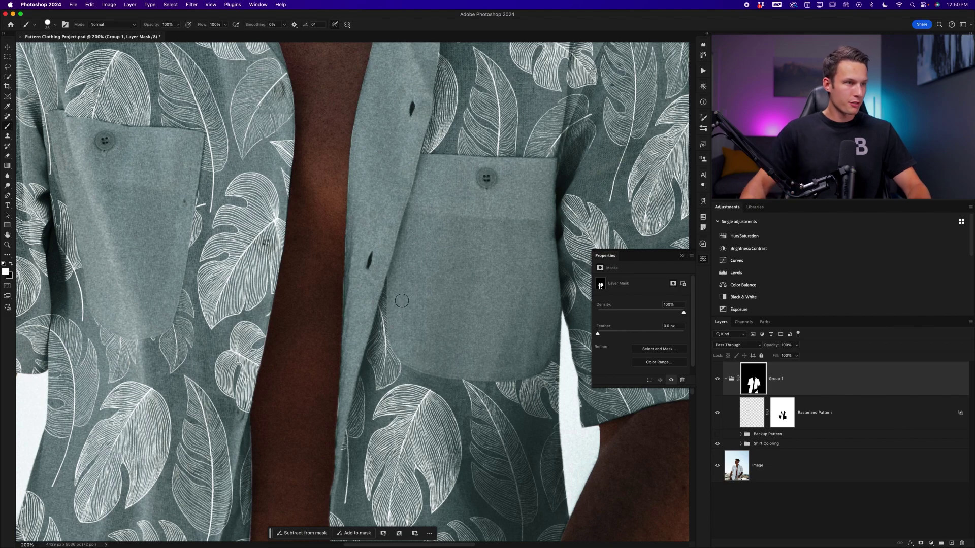
scroll(401, 303, "up", 3)
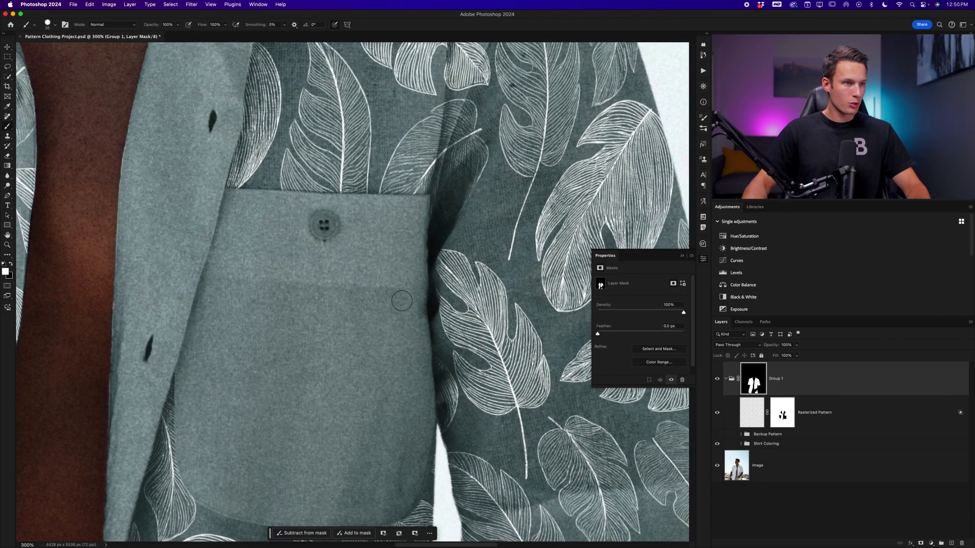
scroll(401, 302, "up", 3)
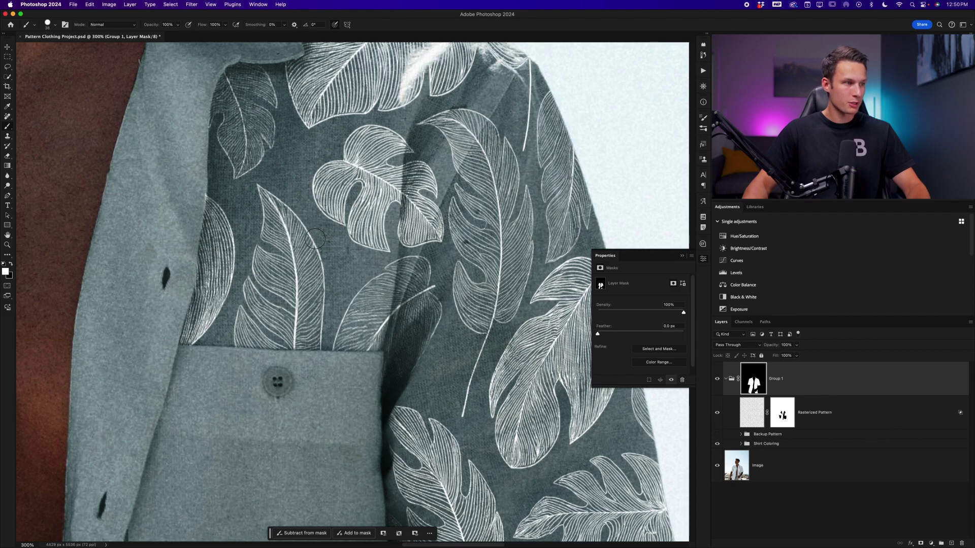
scroll(315, 239, "up", 2)
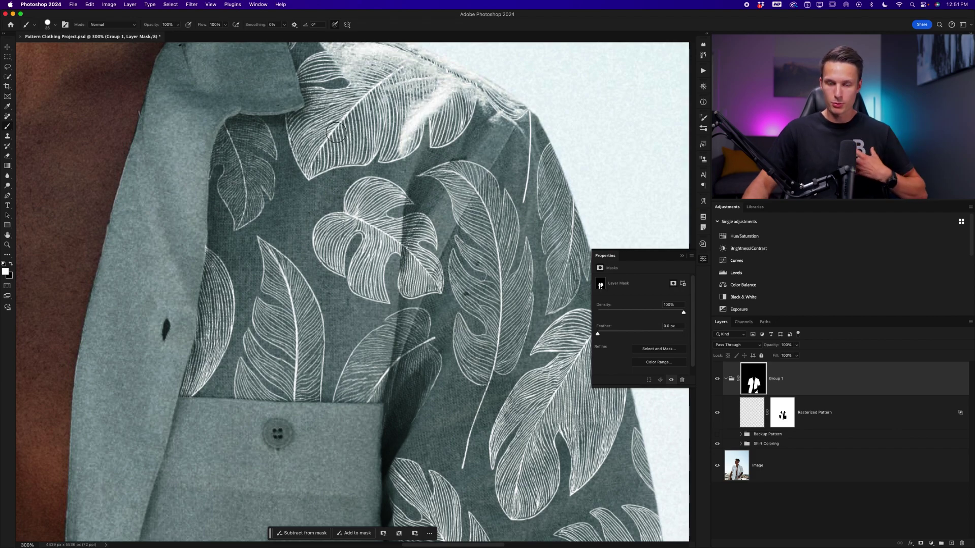
left_click(771, 472)
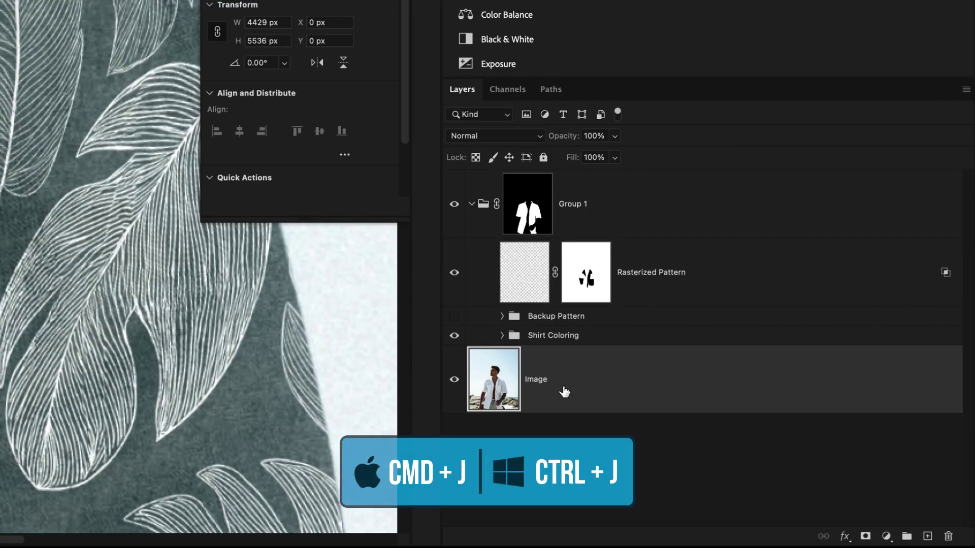
key("ctrl+j")
left_click_drag(604, 394, 594, 245)
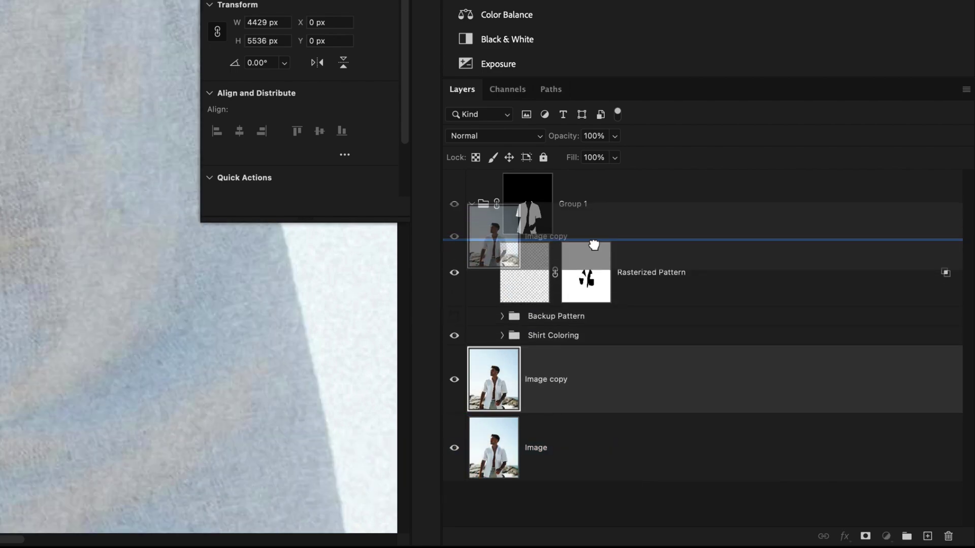
left_click_drag(596, 250, 596, 249)
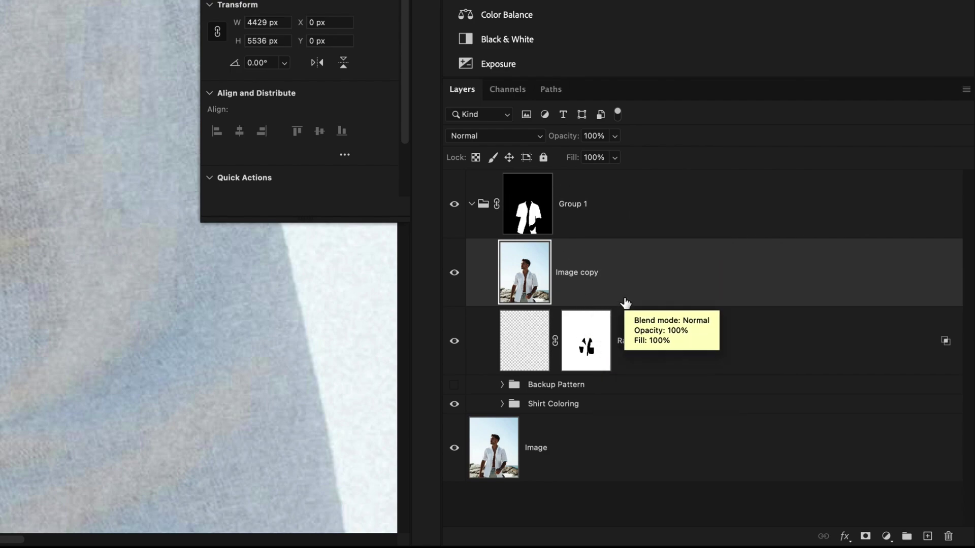
Step: Apply a High Pass filter with a 2.9-pixel radius to the Image copy layer to isolate the fabric texture
key("ctrl+0")
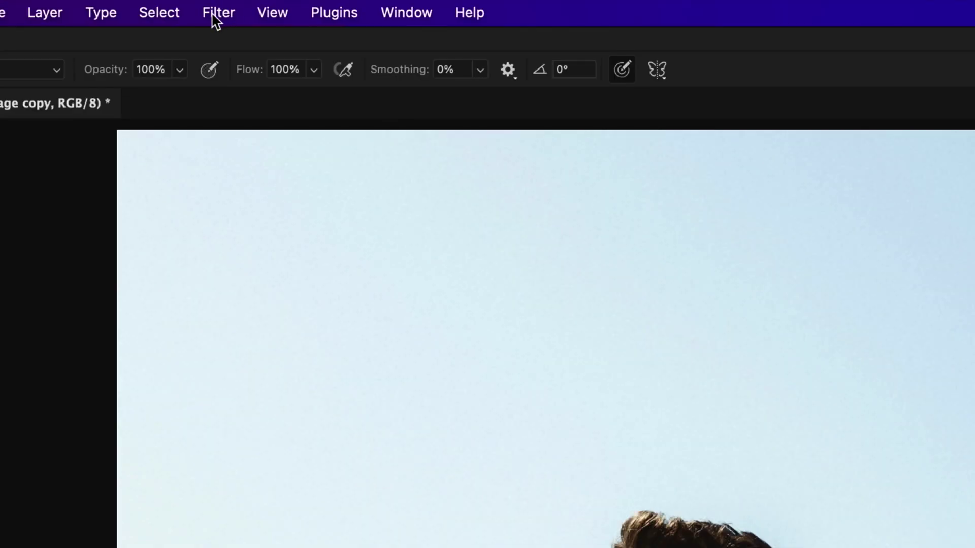
left_click(161, 14)
mouse_move(198, 15)
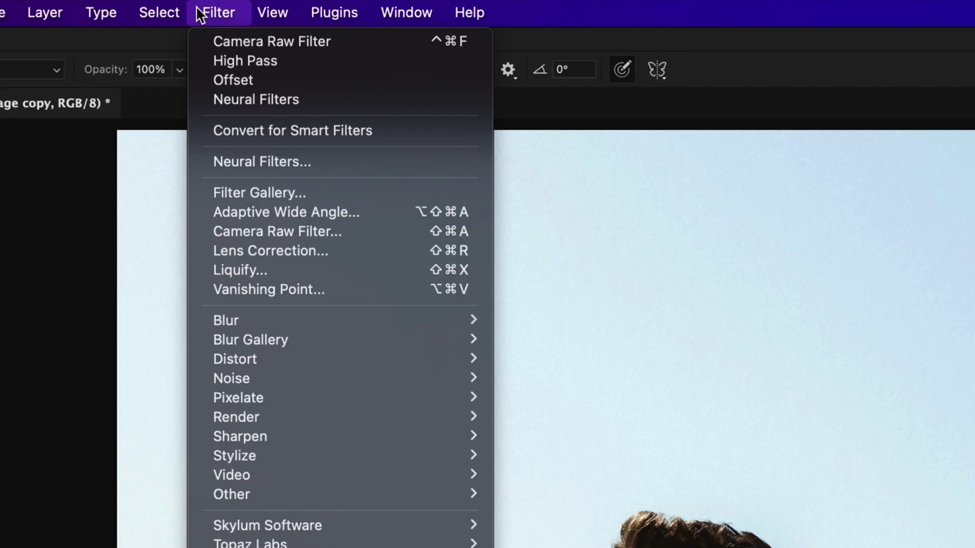
mouse_move(358, 496)
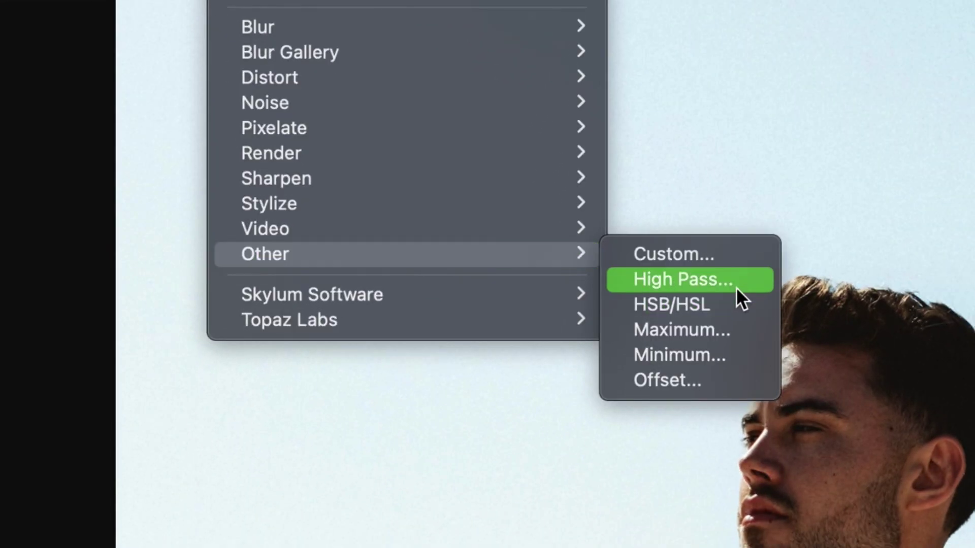
left_click(735, 282)
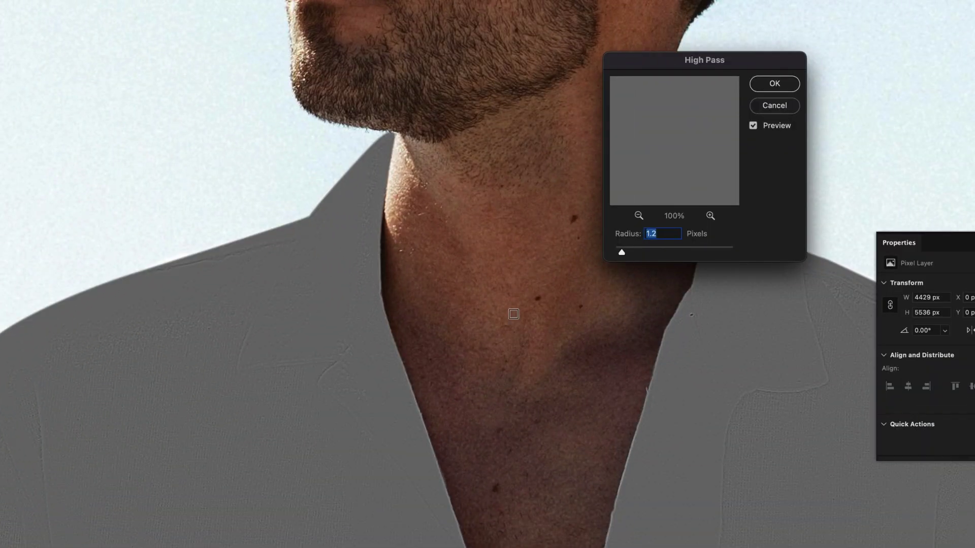
scroll(513, 314, "down", 5)
left_click_drag(621, 252, 633, 250)
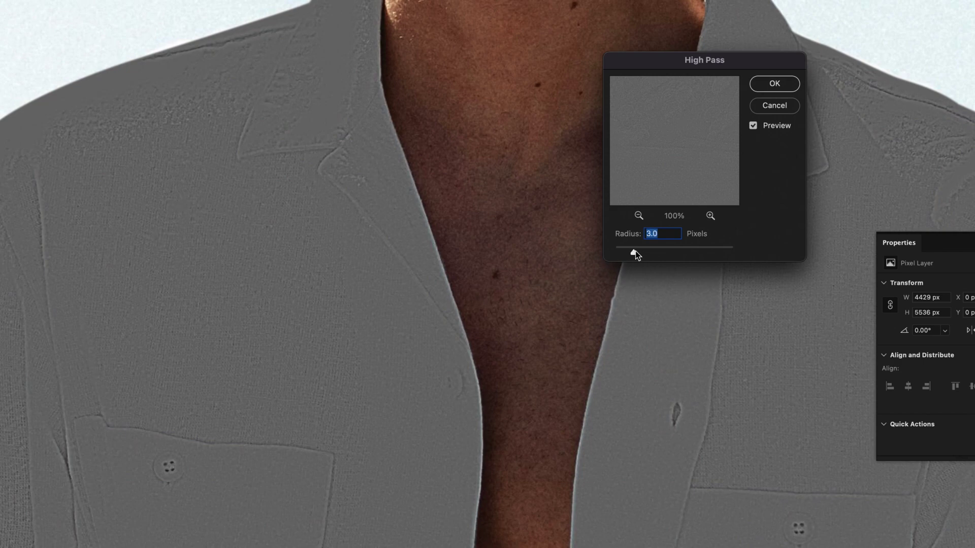
left_click_drag(636, 250, 662, 254)
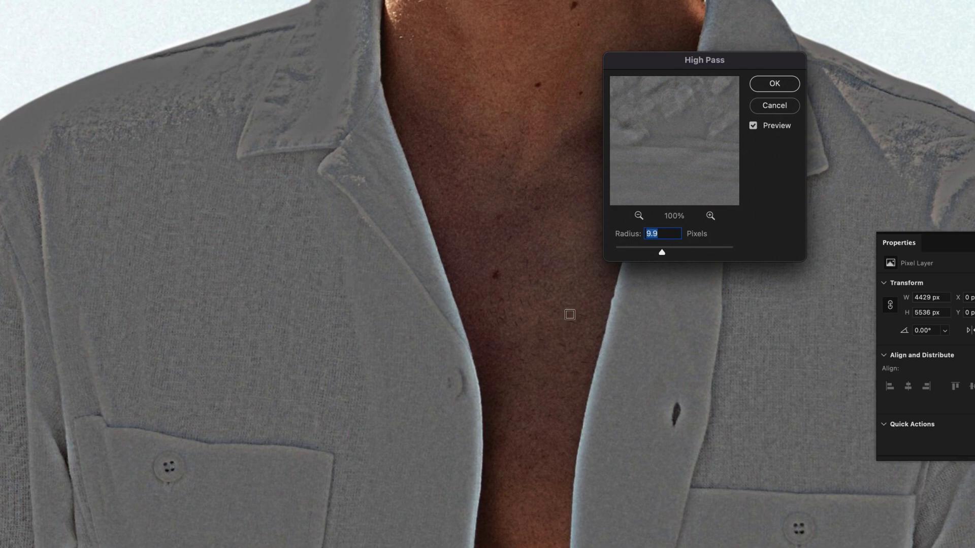
left_click_drag(644, 252, 638, 251)
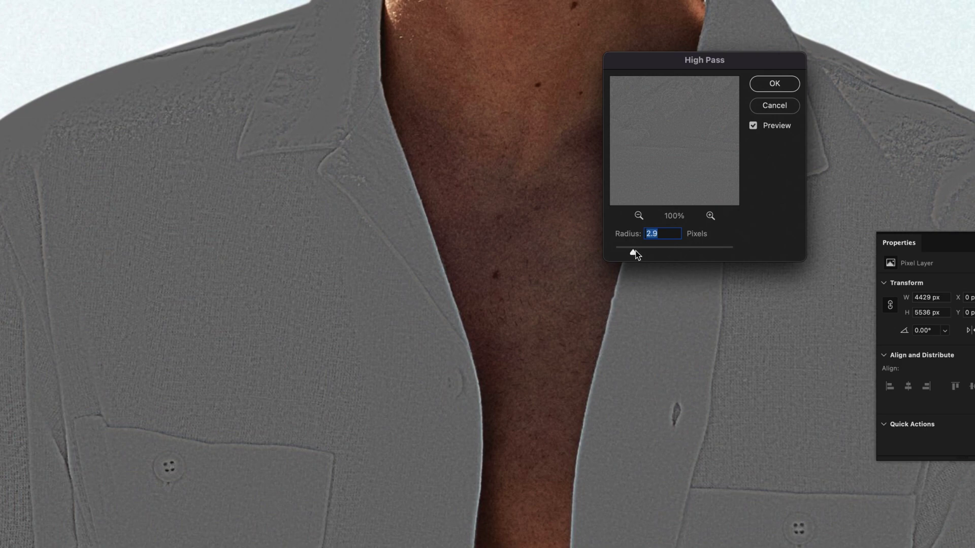
left_click(775, 83)
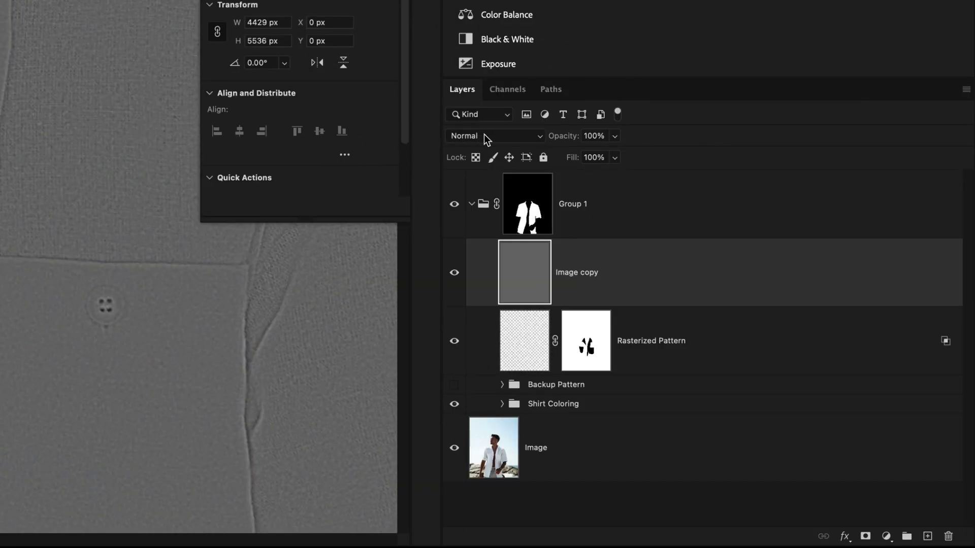
Step: Set the Image copy layer's blend mode to Linear Light and clip it to the Rasterized Pattern layer
left_click(486, 137)
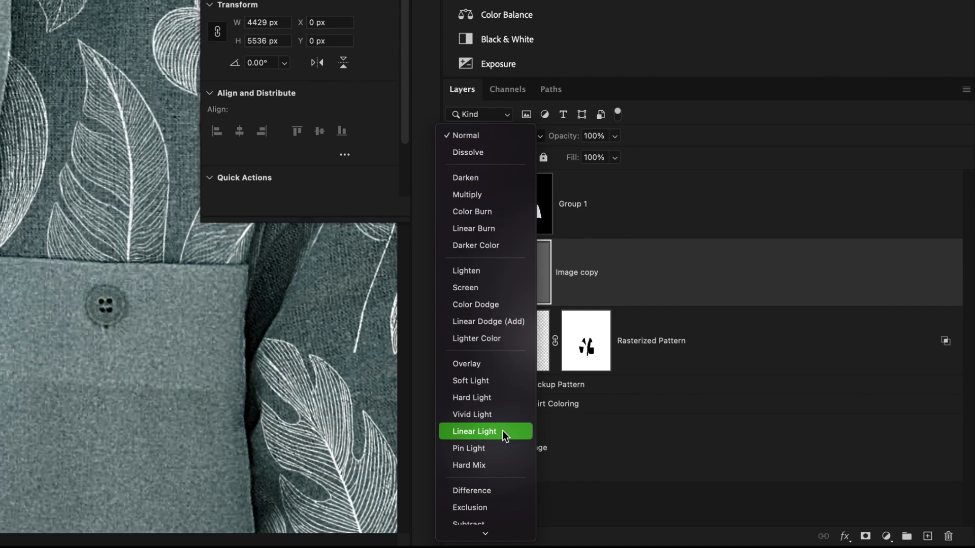
left_click(502, 431)
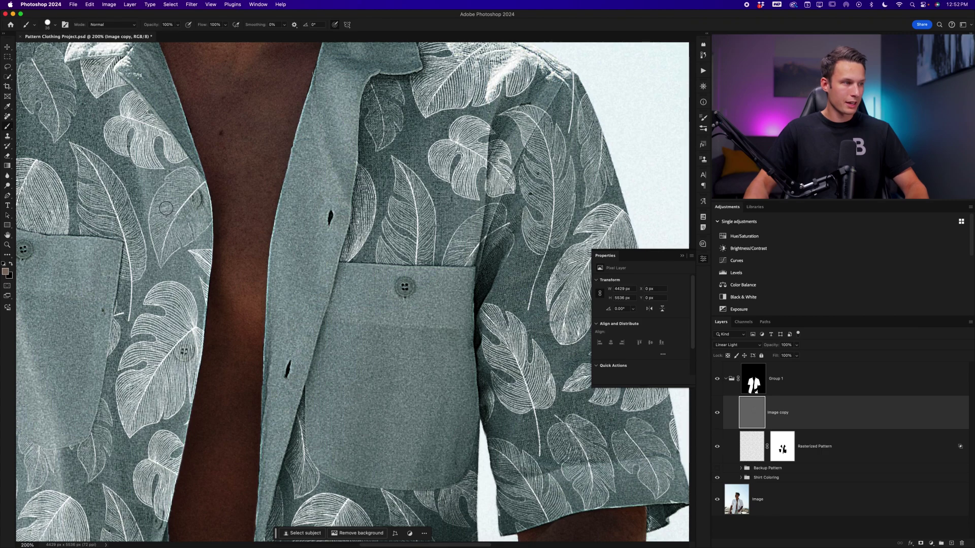
right_click(810, 415)
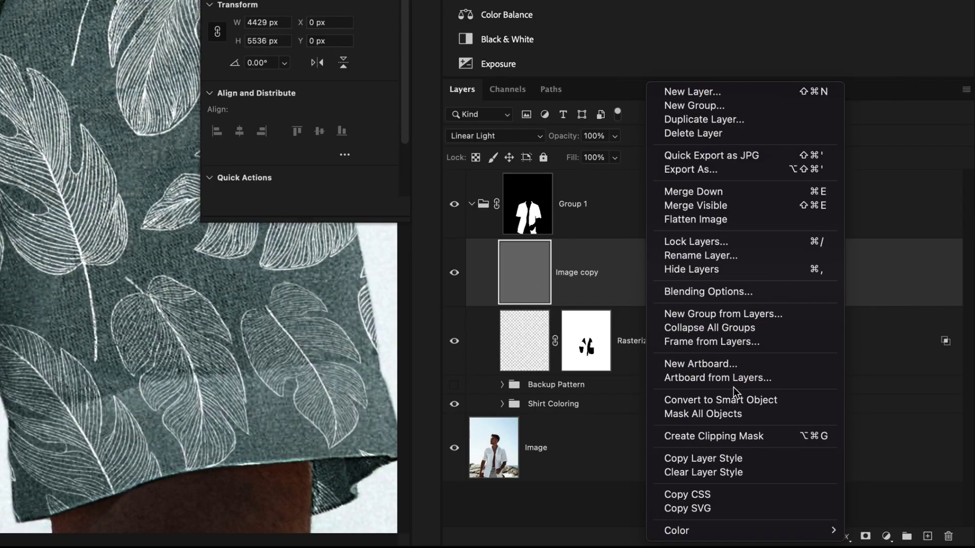
left_click(755, 438)
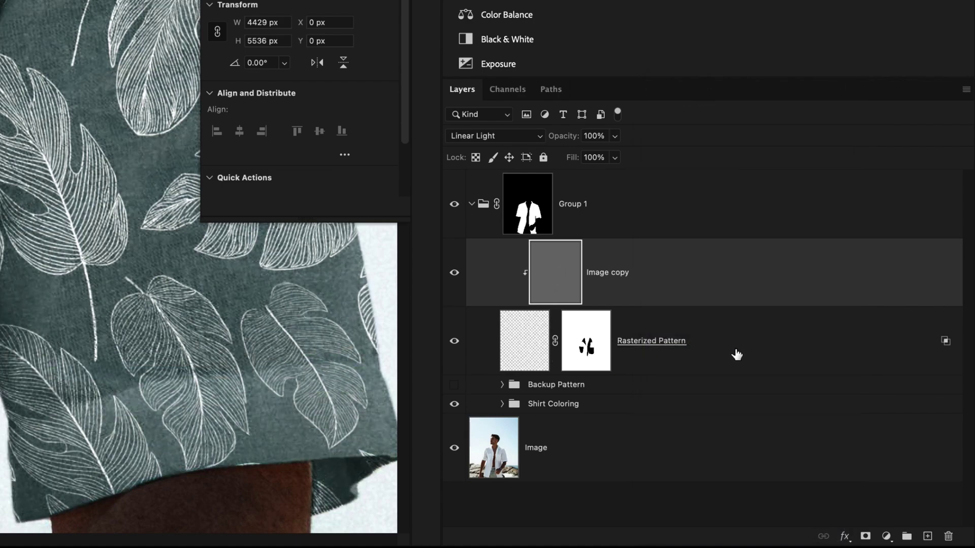
left_click(454, 341)
left_click(455, 341)
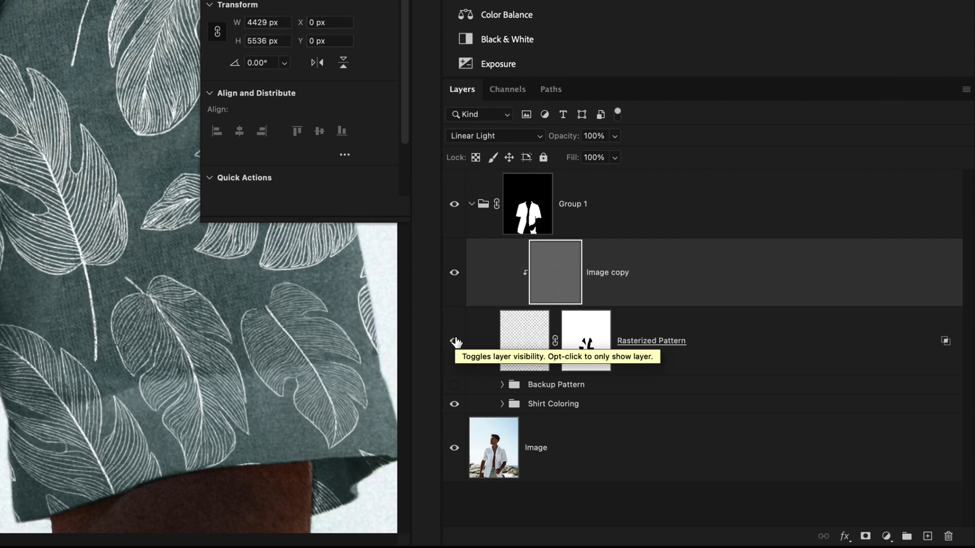
Step: Rename the Image copy layer as Texture
double_click(615, 275)
type("Texture")
key("Return")
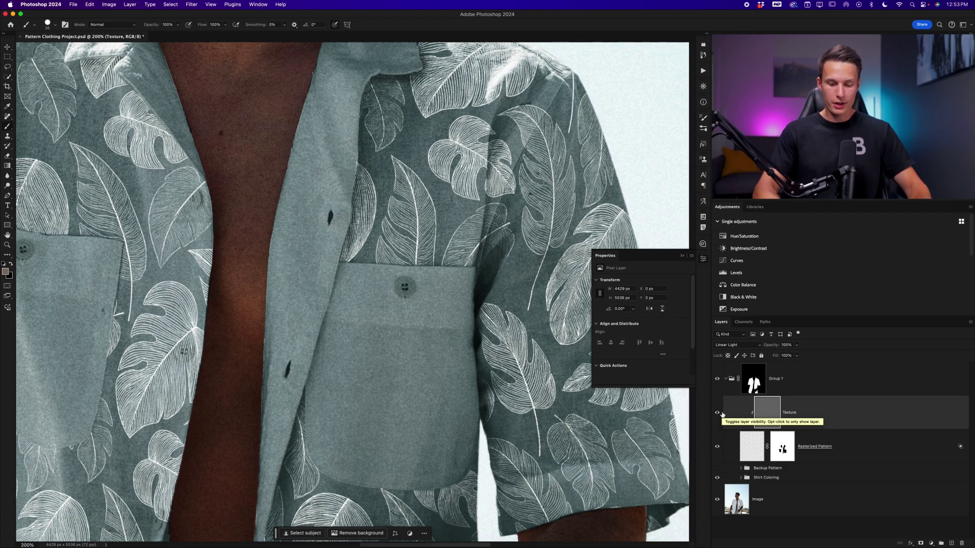
Step: Compare the leaf pattern near the chest pocket and sleeve with the Texture layer hidden and shown
key("super+equal")
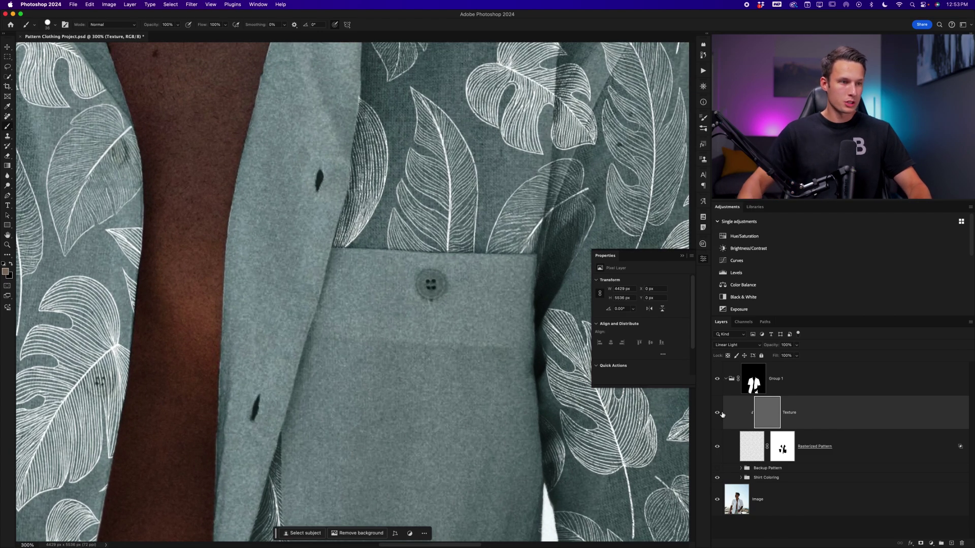
scroll(596, 282, "up", 5)
scroll(596, 282, "right", 4)
left_click(717, 412)
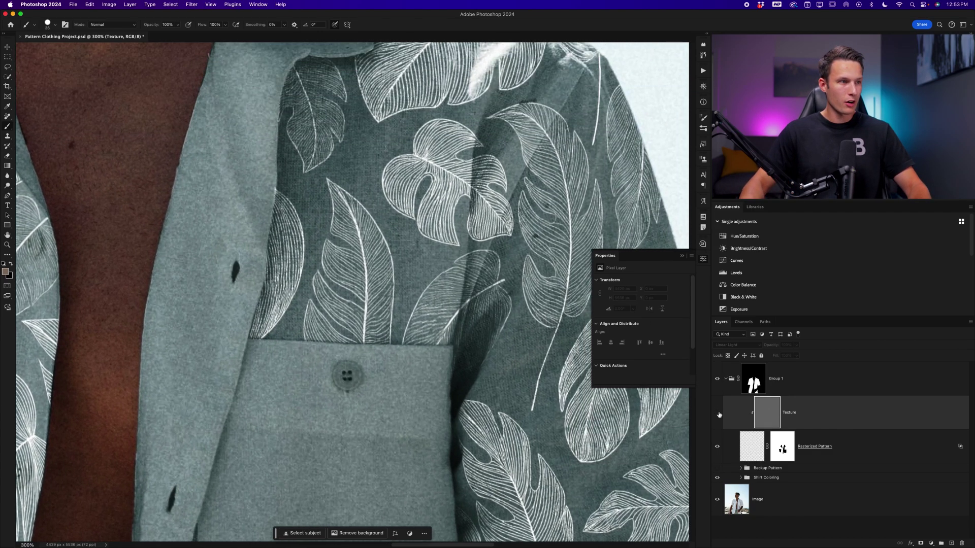
left_click(718, 413)
left_click(718, 412)
left_click(718, 412)
left_click(718, 412)
left_click(718, 413)
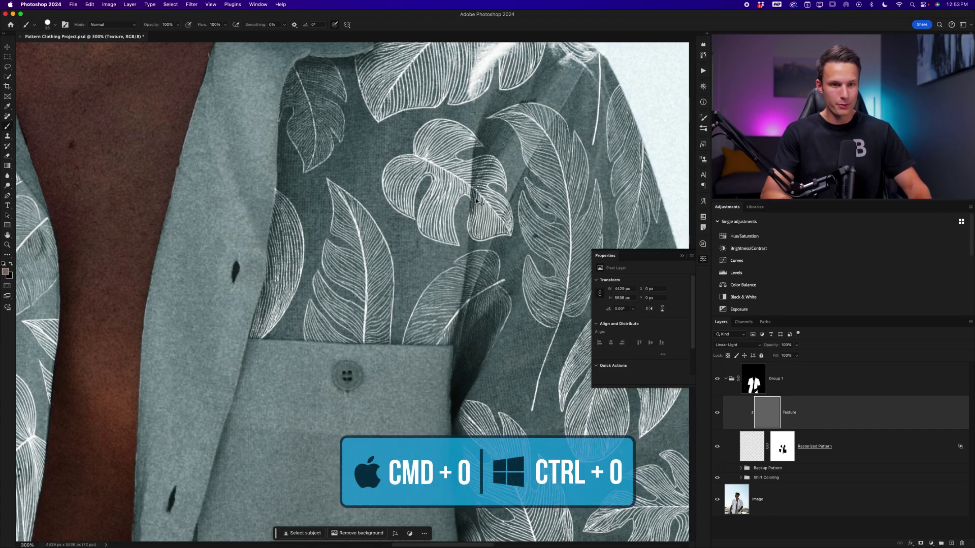
Step: Target the Rasterized Pattern layer's mask and enlarge the brush to clean up the leaf pattern around the button on the shirt's front edge
key("super+0")
left_click(789, 389)
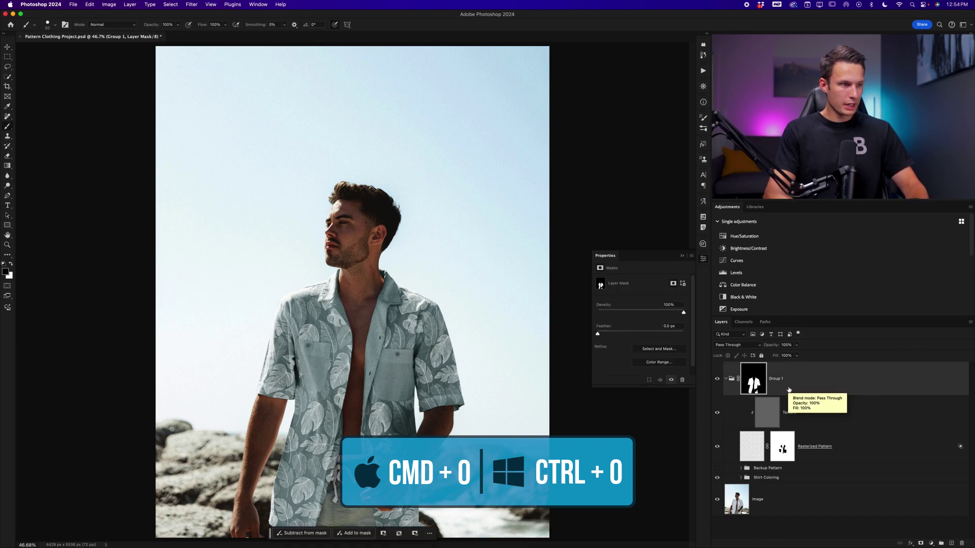
key("super+plus")
key("super+plus")
key("super+plus")
key("super+plus")
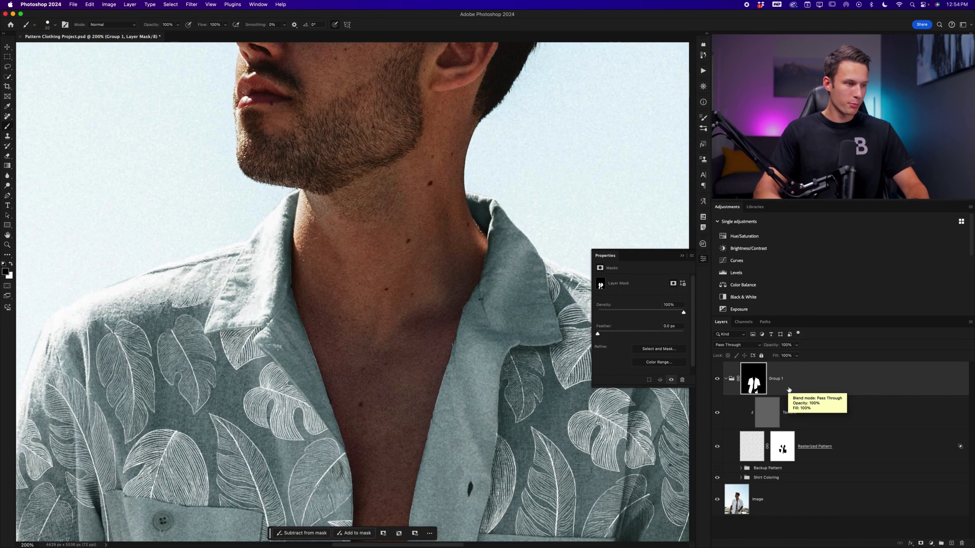
scroll(386, 370, "down", 5)
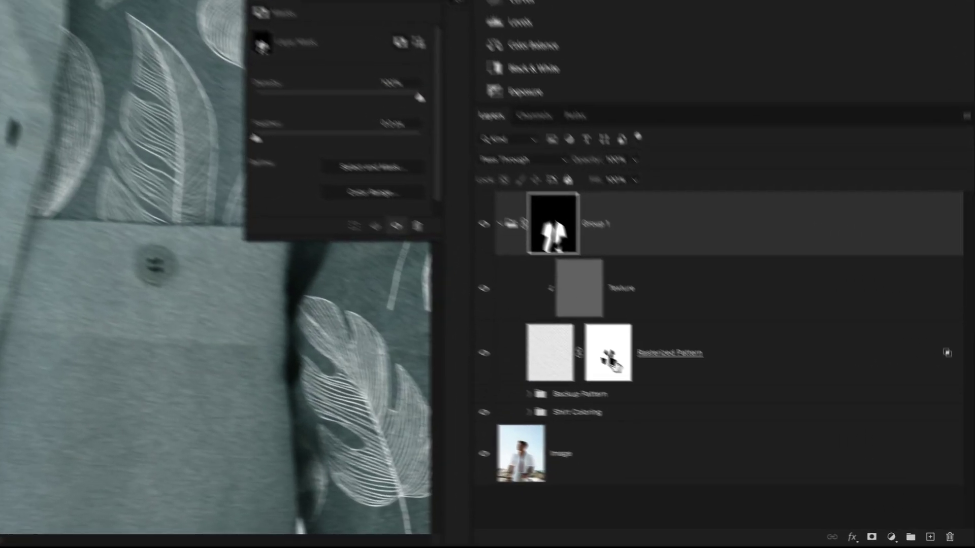
left_click(783, 449)
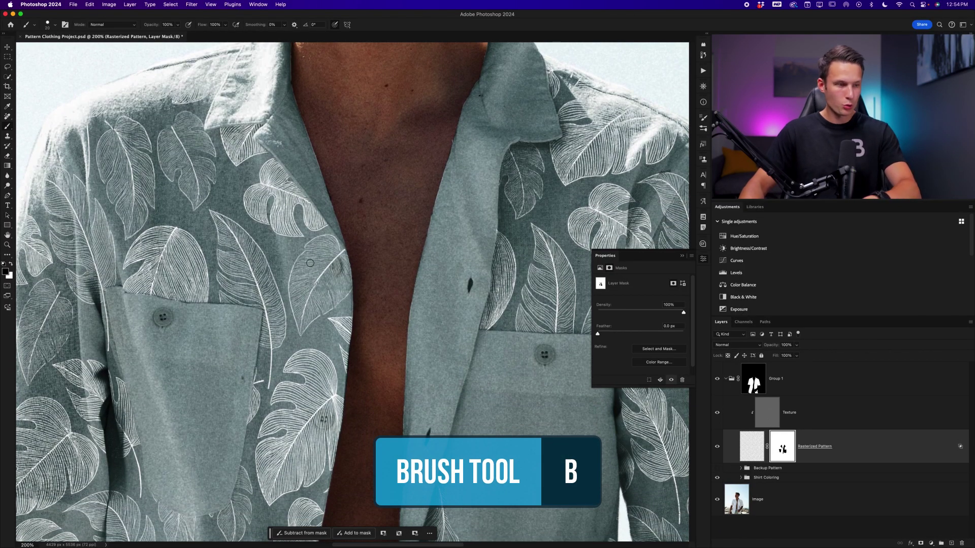
key("bracketright")
key("bracketright")
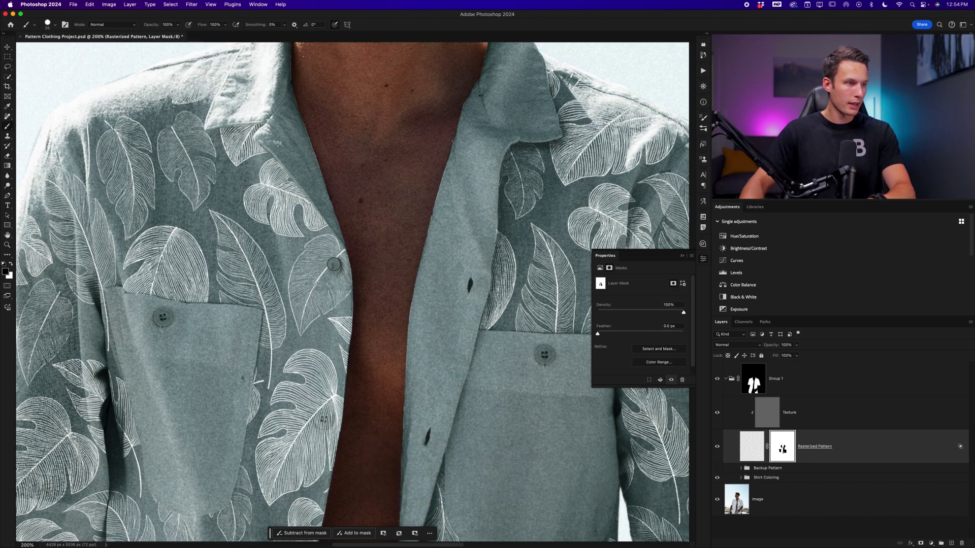
scroll(349, 270, "down", 4)
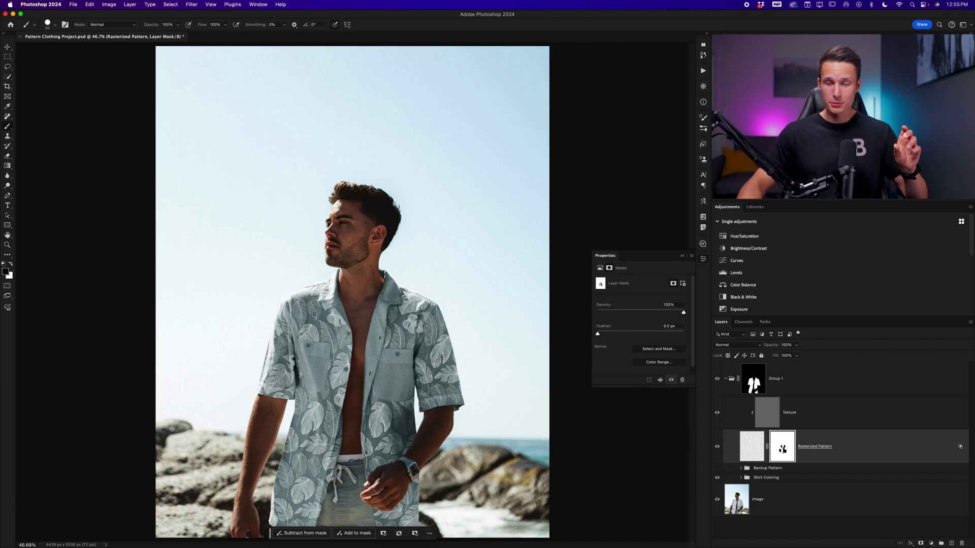
Step: Add a Curves adjustment layer above Group 1 and shape an S-curve with darker shadows and brighter highlights to increase contrast
left_click(798, 384)
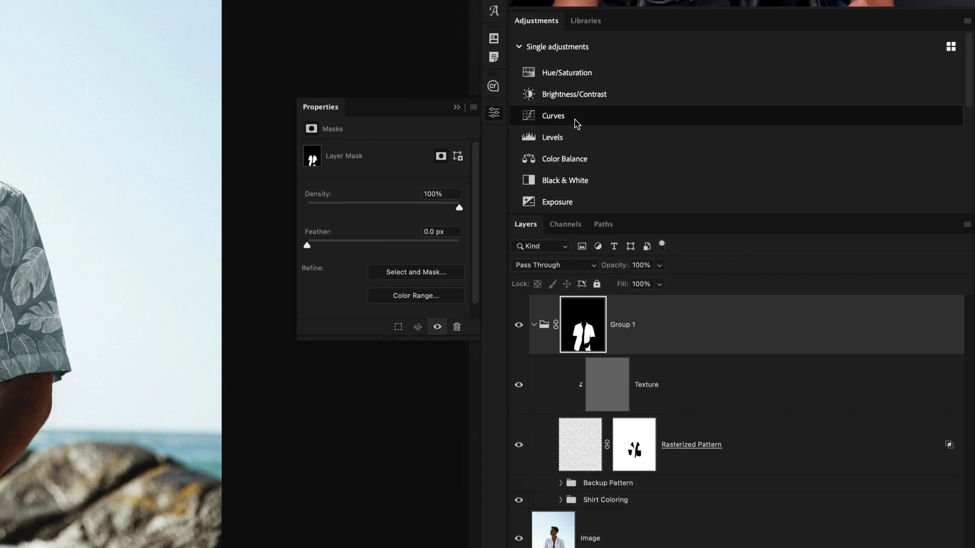
left_click(576, 121)
left_click_drag(704, 392, 675, 300)
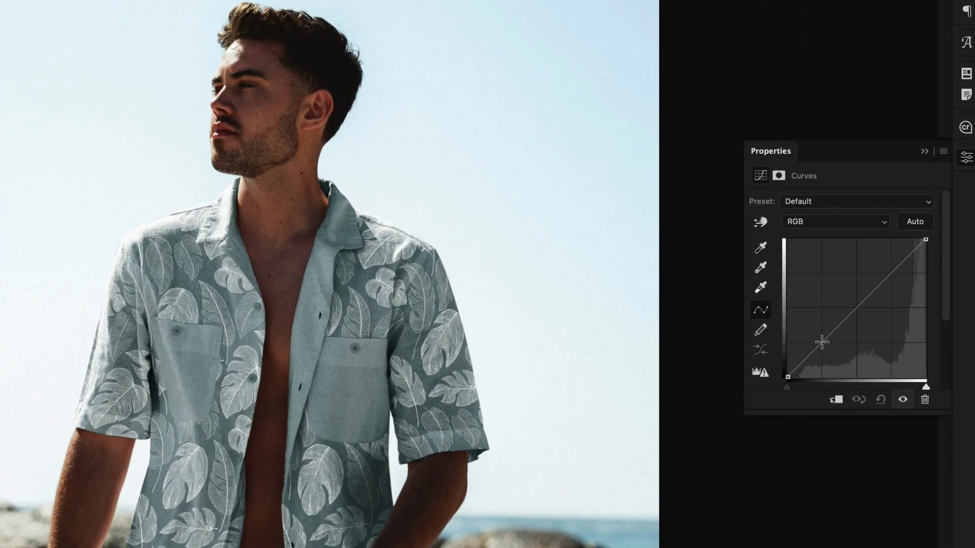
left_click_drag(630, 351, 631, 359)
left_click_drag(883, 300, 882, 267)
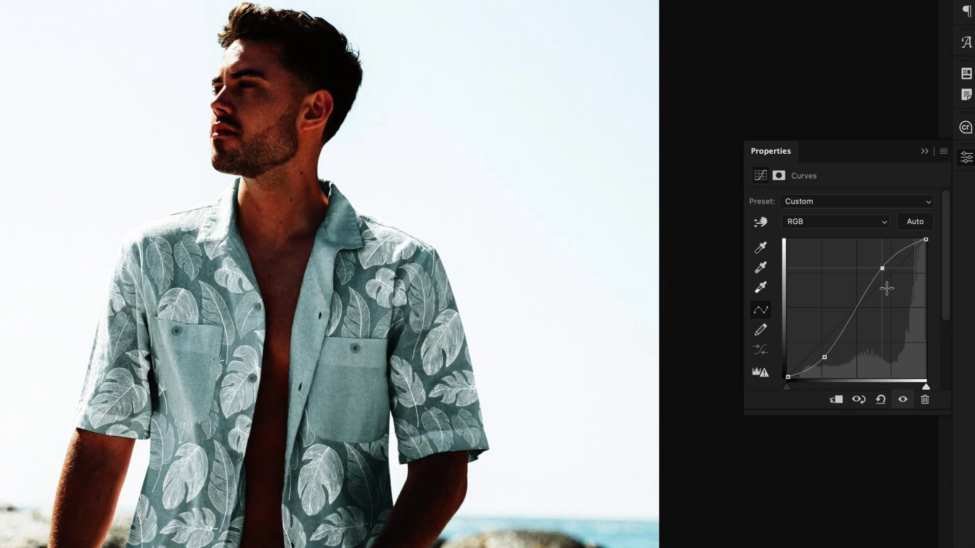
left_click_drag(828, 358, 825, 350)
left_click_drag(887, 260, 888, 256)
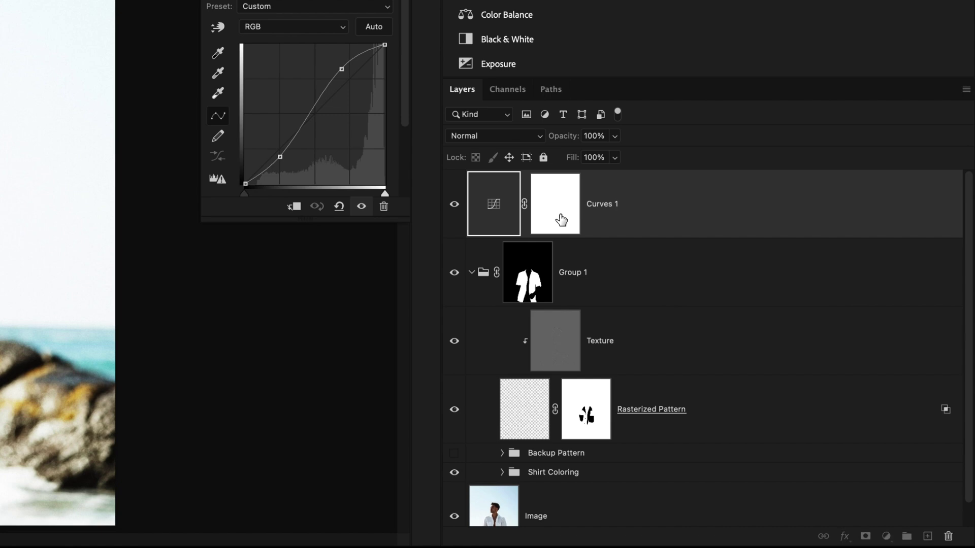
Step: Invert the Curves 1 layer mask to black and load the Group 1 mask as a selection of the shirt
left_click(561, 220)
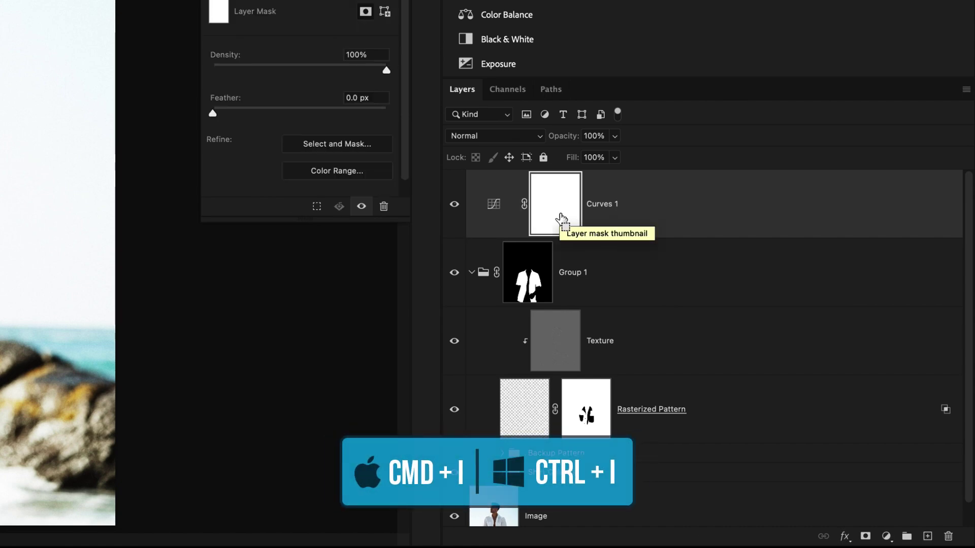
key("ctrl+i")
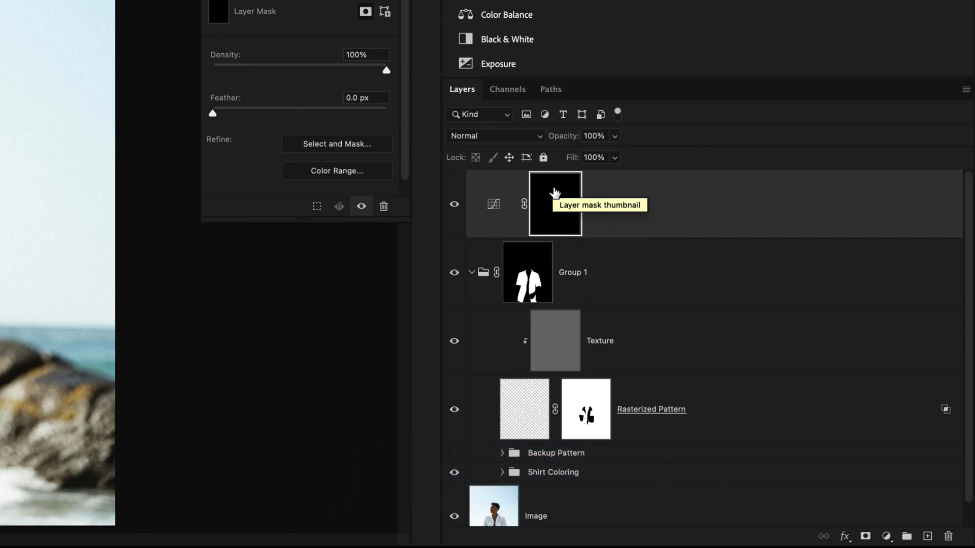
left_click(535, 292, "super")
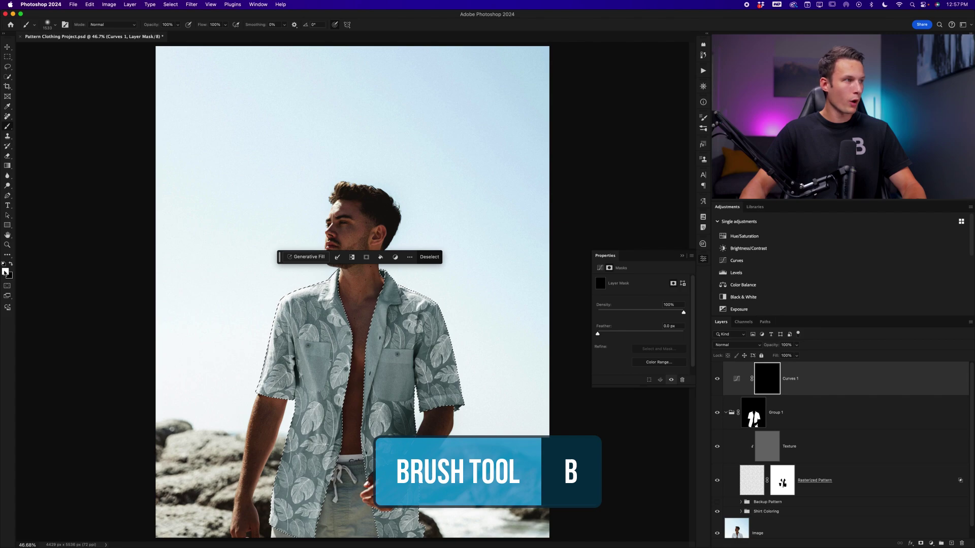
Step: Paint white with a large Soft Round brush on the Curves 1 mask across the shoulders and shirt within the selection, and deselect
left_click(53, 25)
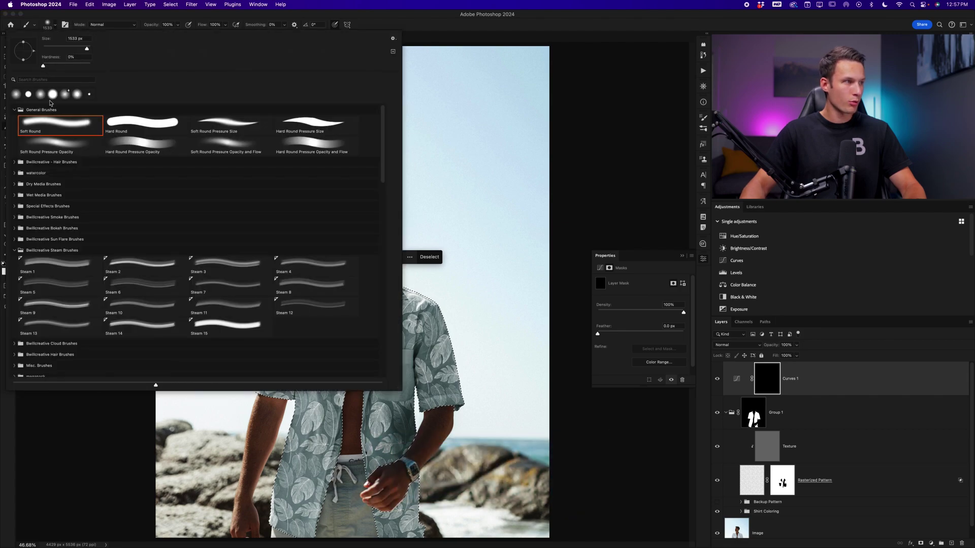
left_click(55, 24)
mouse_move(327, 266)
left_mouse_down()
mouse_move(259, 310)
mouse_move(295, 284)
mouse_move(244, 350)
mouse_move(356, 243)
mouse_move(308, 307)
mouse_move(438, 265)
left_mouse_up()
key("bracketright")
key("bracketright")
key("bracketright")
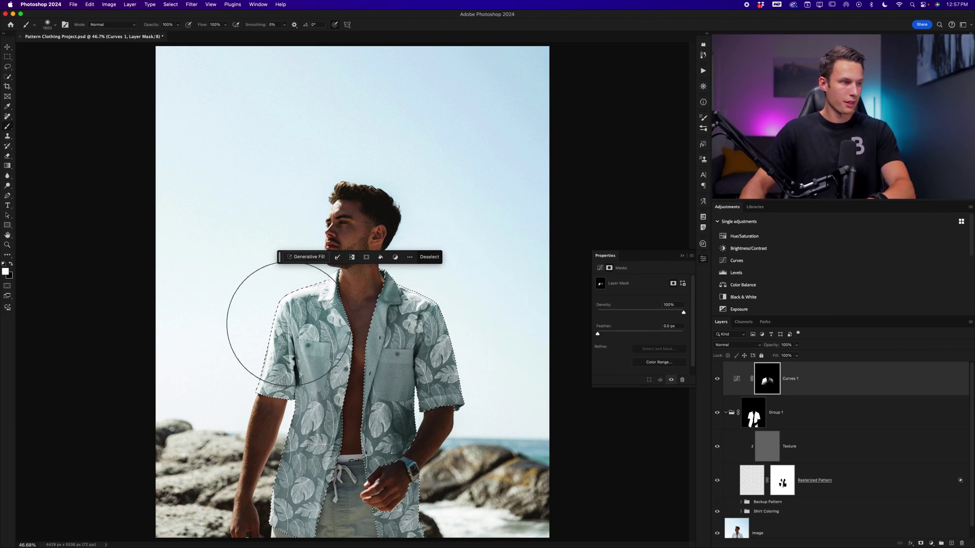
key("bracketright")
mouse_move(281, 314)
left_mouse_down()
mouse_move(261, 294)
mouse_move(233, 359)
mouse_move(272, 435)
left_mouse_up()
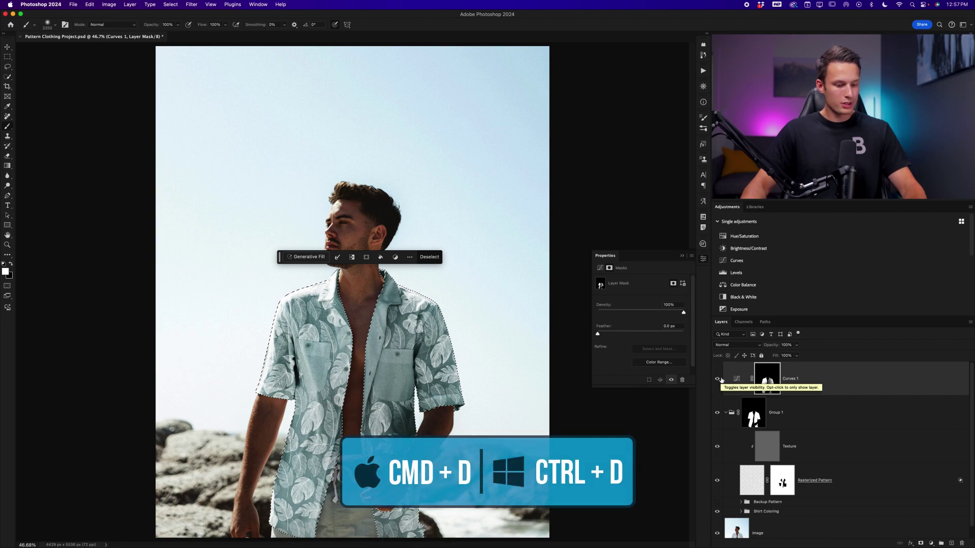
key("super+d")
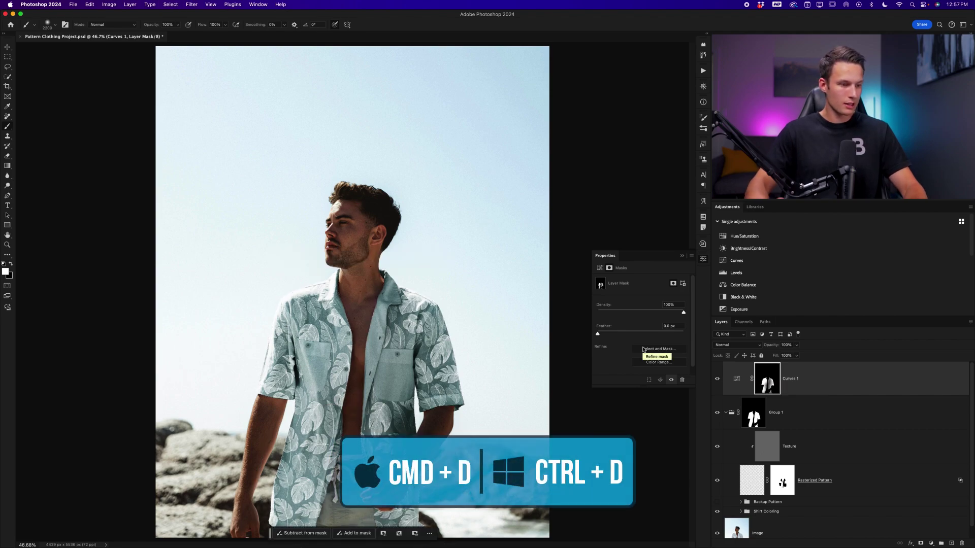
Step: Compare the photo with and without the Curves 1 adjustment, and the original Image layer alone against the full edit
key("super+minus")
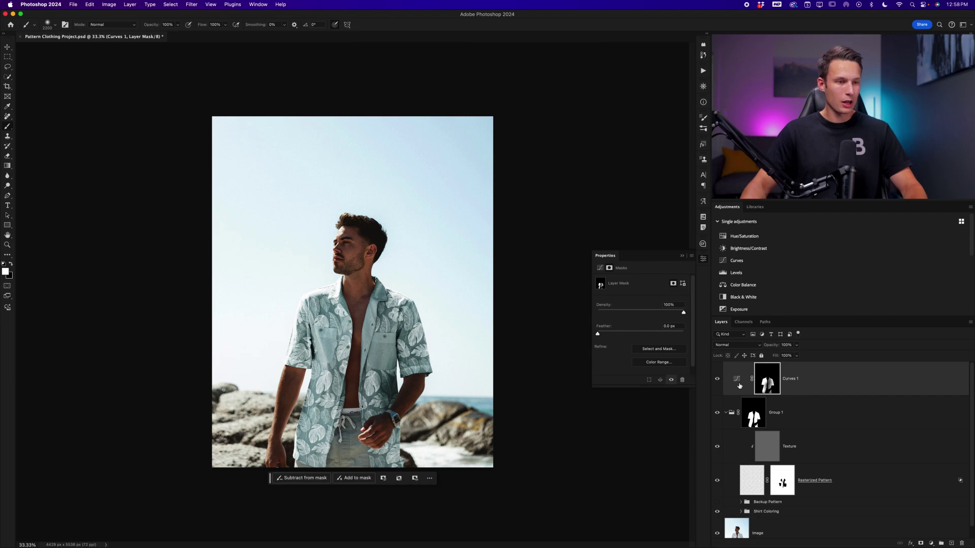
left_click(716, 380)
left_click(716, 380)
scroll(757, 404, "down", 1)
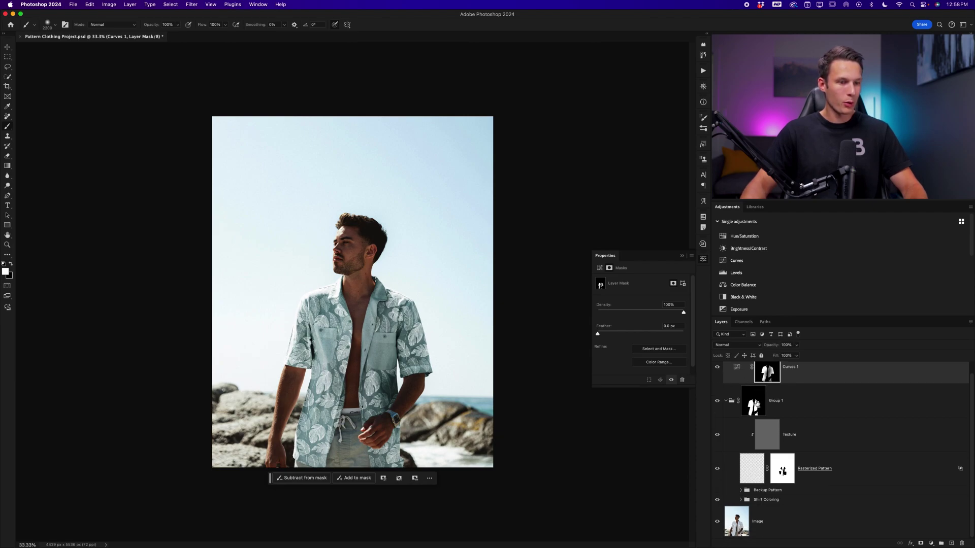
left_click(718, 522, "alt")
left_click(717, 522, "alt")
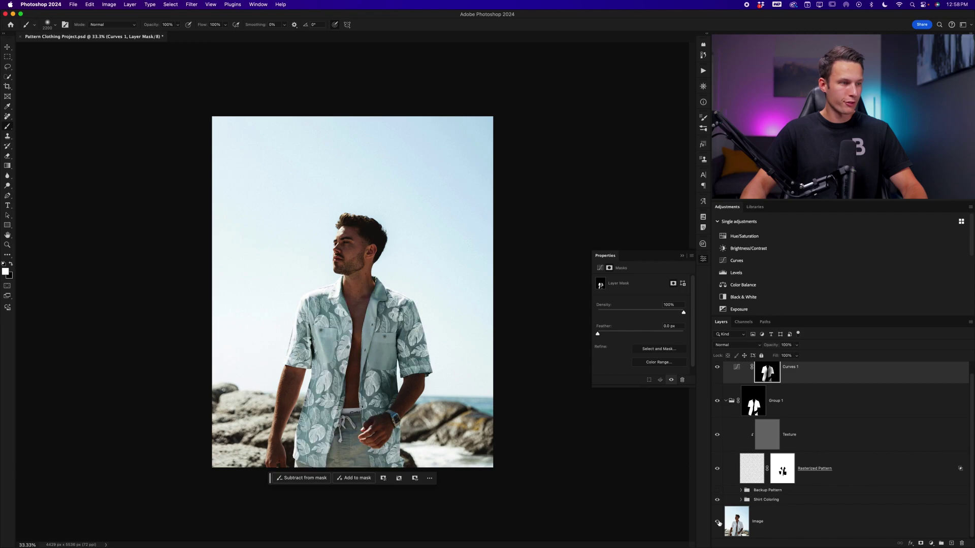
left_click(717, 522, "alt")
left_click(718, 522, "alt")
left_click(718, 522, "alt")
left_click(717, 522, "alt")
Step: Target Group 1's layer mask and set the brush to 50 px with 88% hardness for refining the shirt edge near the collar
key("super+equal")
key("super+equal")
key("super+equal")
key("super+equal")
key("super+equal")
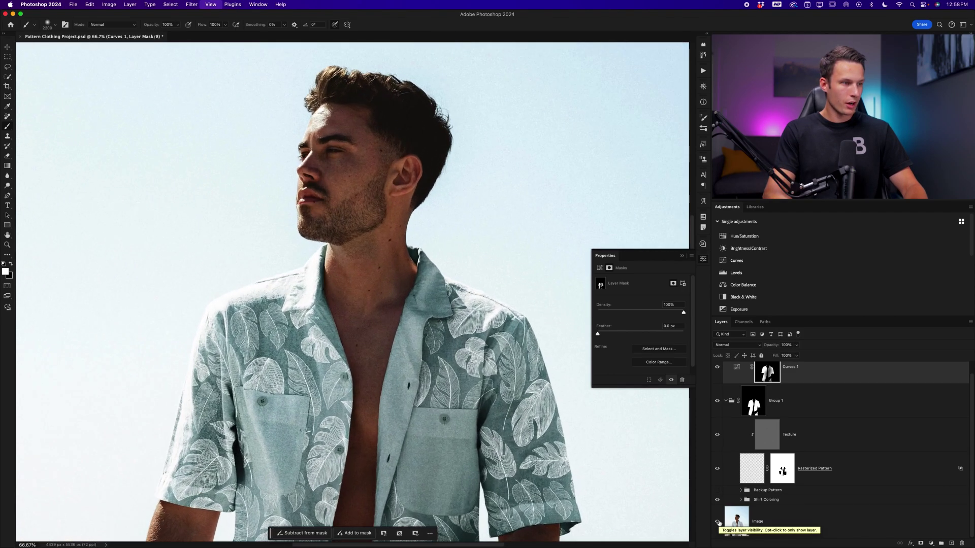
scroll(300, 316, "down", 3)
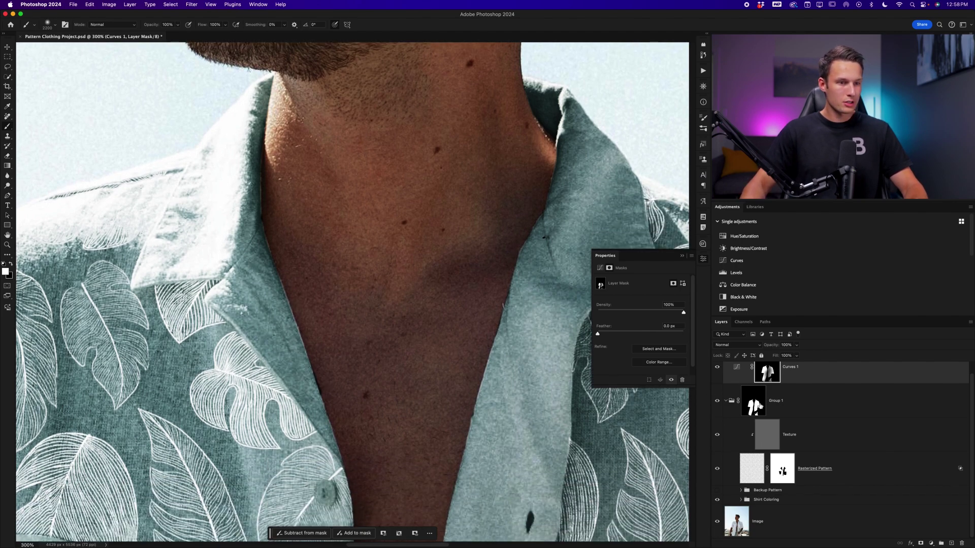
left_click(759, 406)
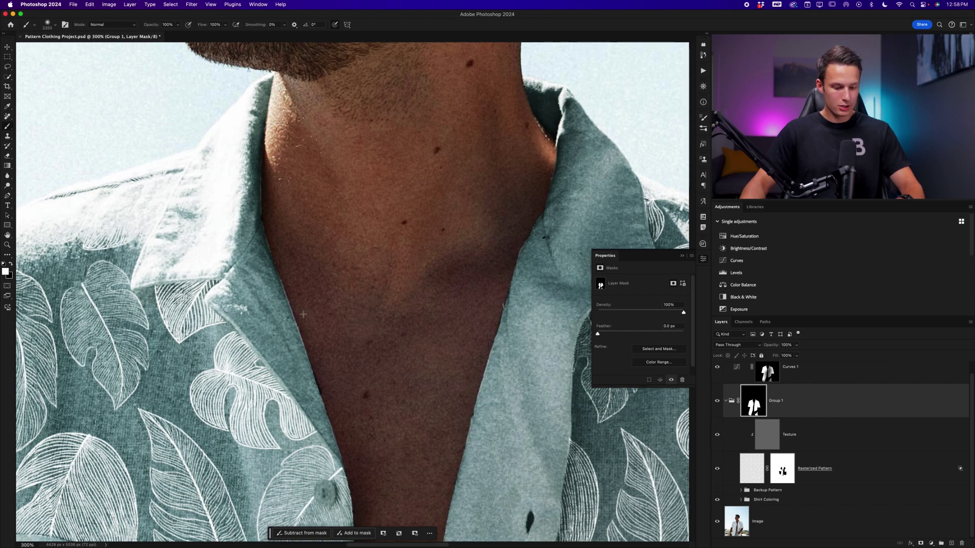
right_click(282, 306)
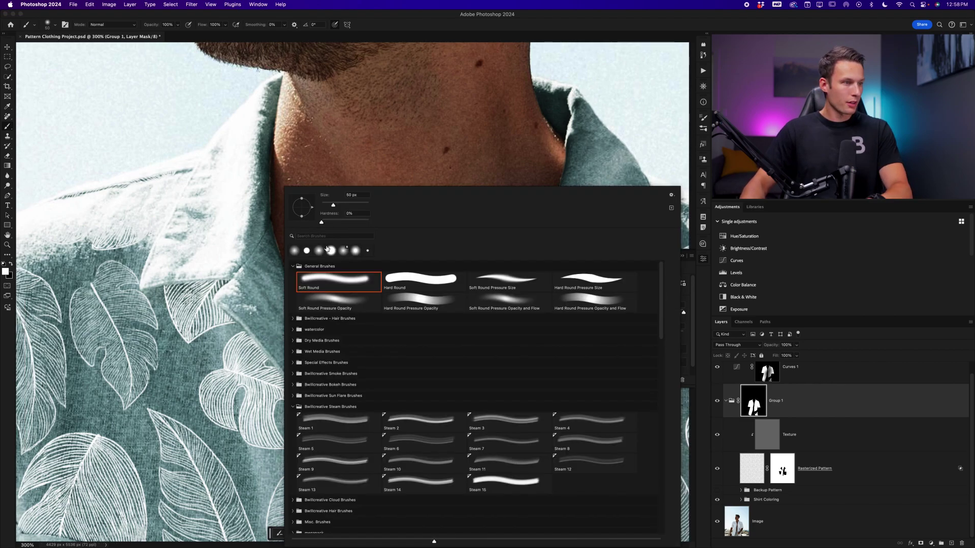
left_click_drag(355, 224, 358, 224)
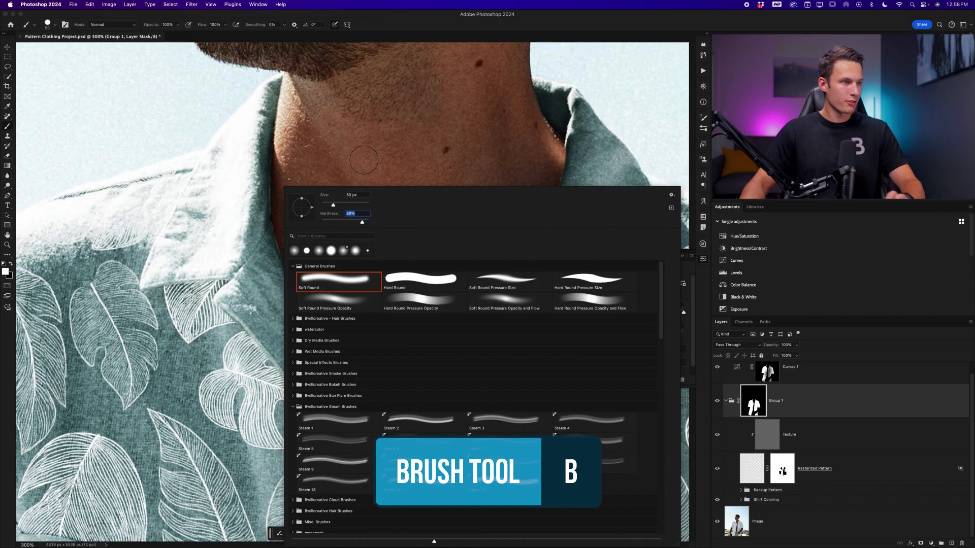
key("Return")
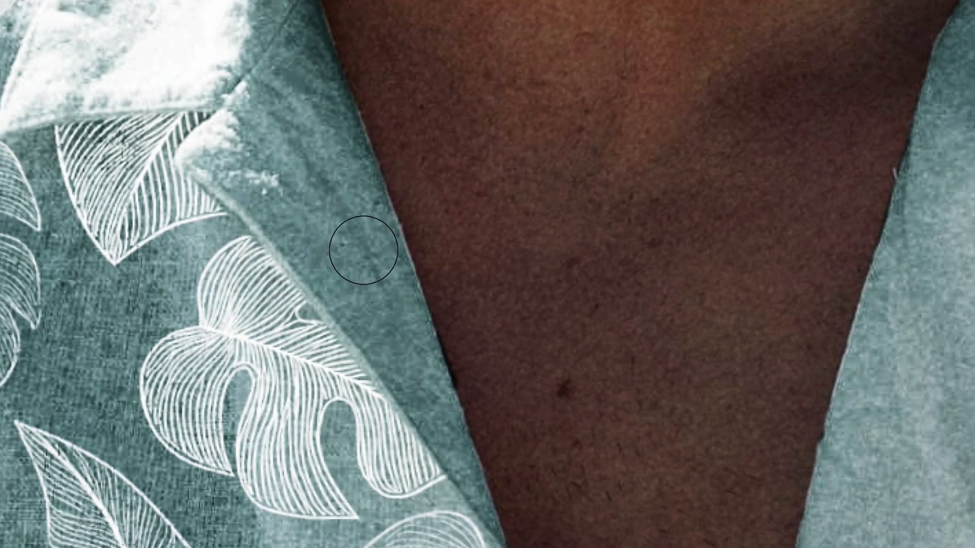